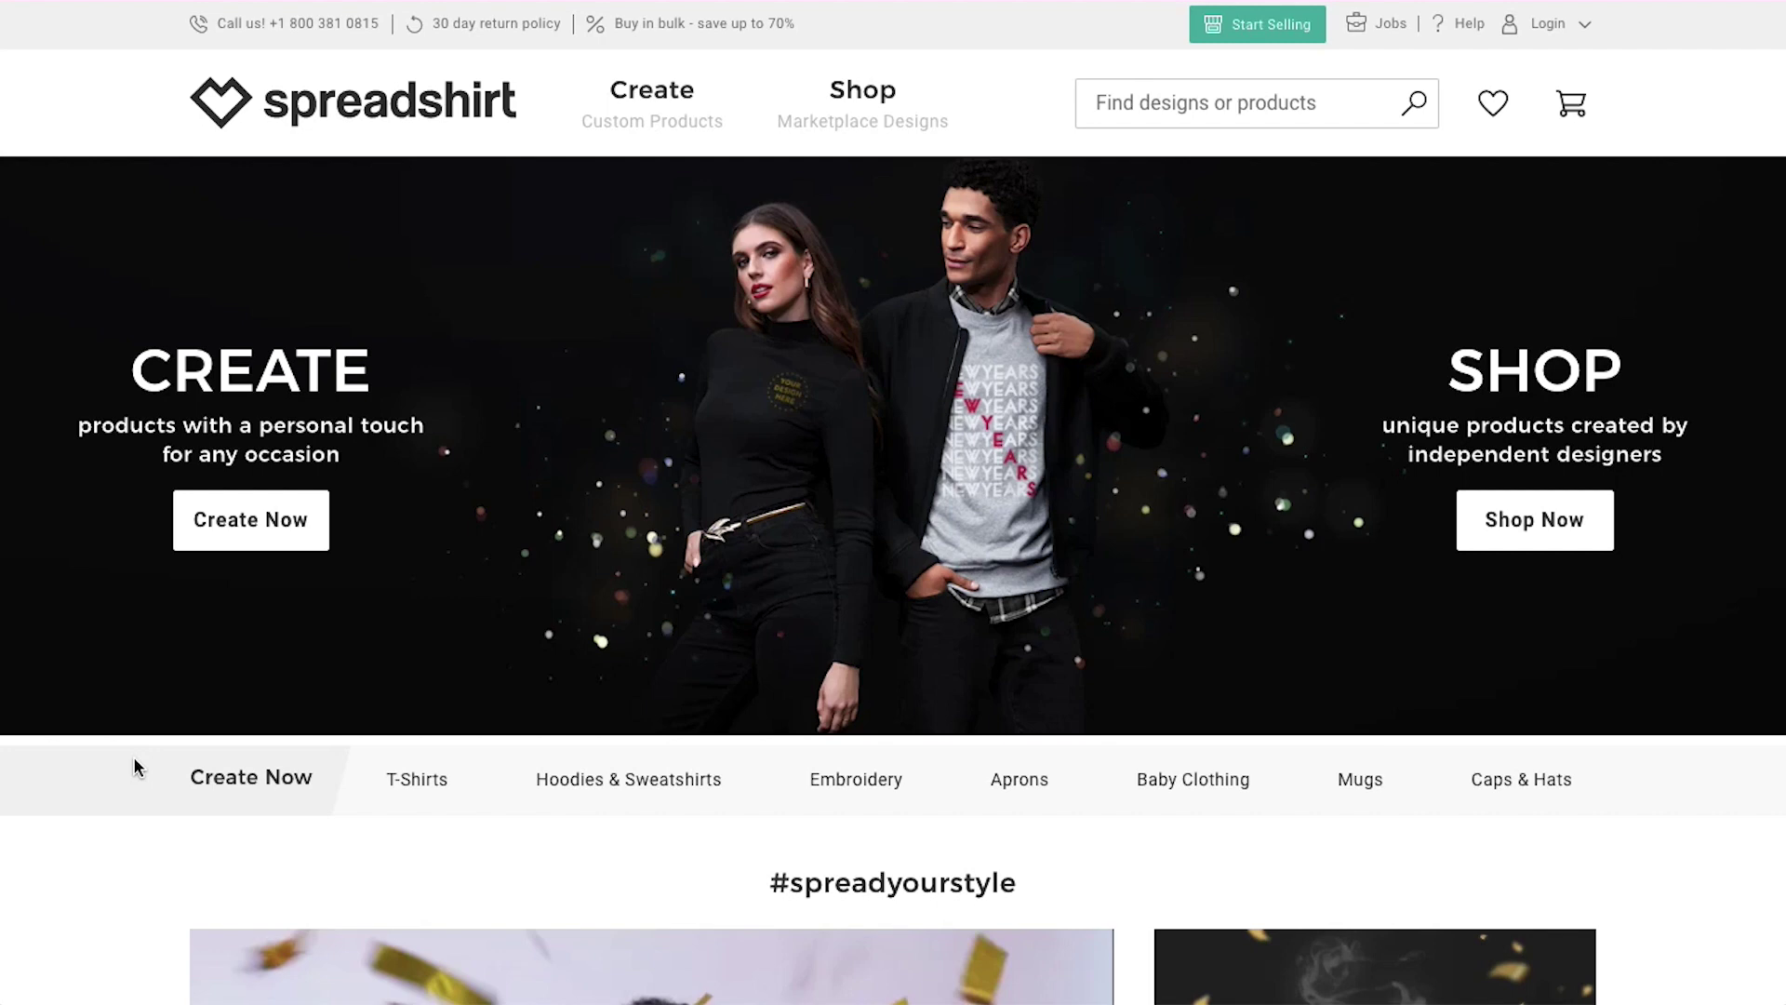
From the top of the homepage, open the Login popup and choose 'Become a Partner'
{"action": "scroll", "coordinate": [135, 767], "scroll_direction": "down", "scroll_amount": 5}
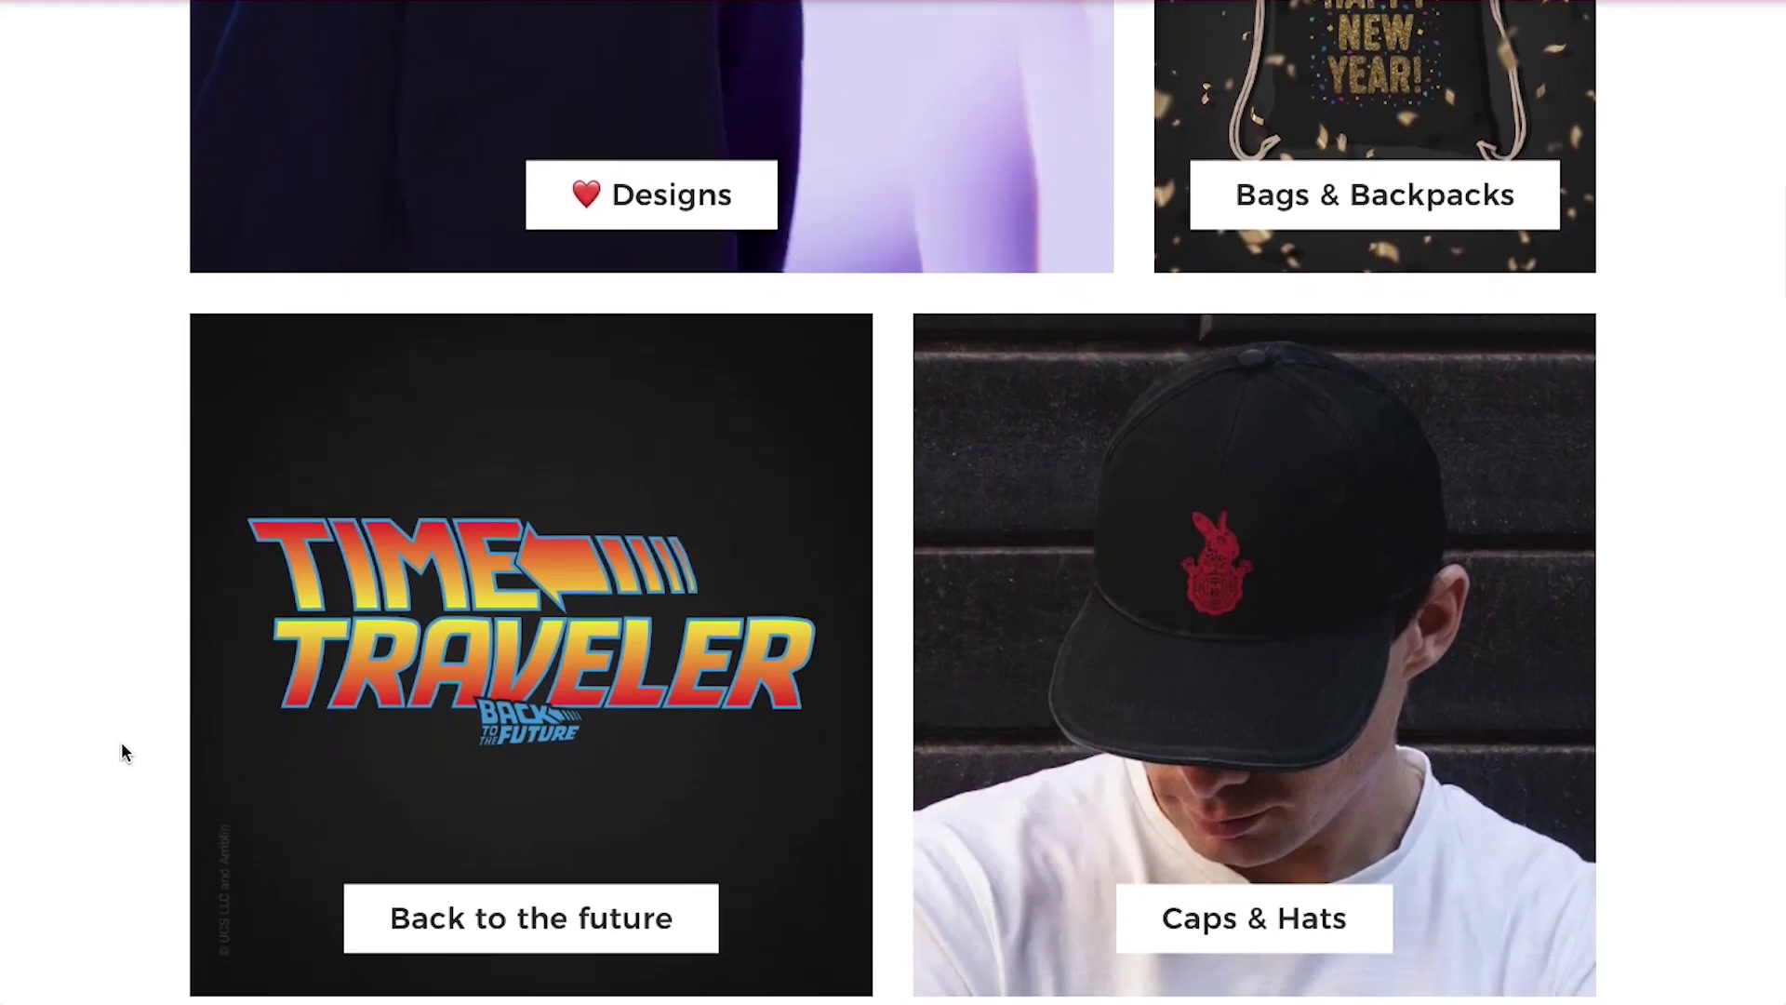
{"action": "scroll", "coordinate": [123, 749], "scroll_direction": "down", "scroll_amount": 8}
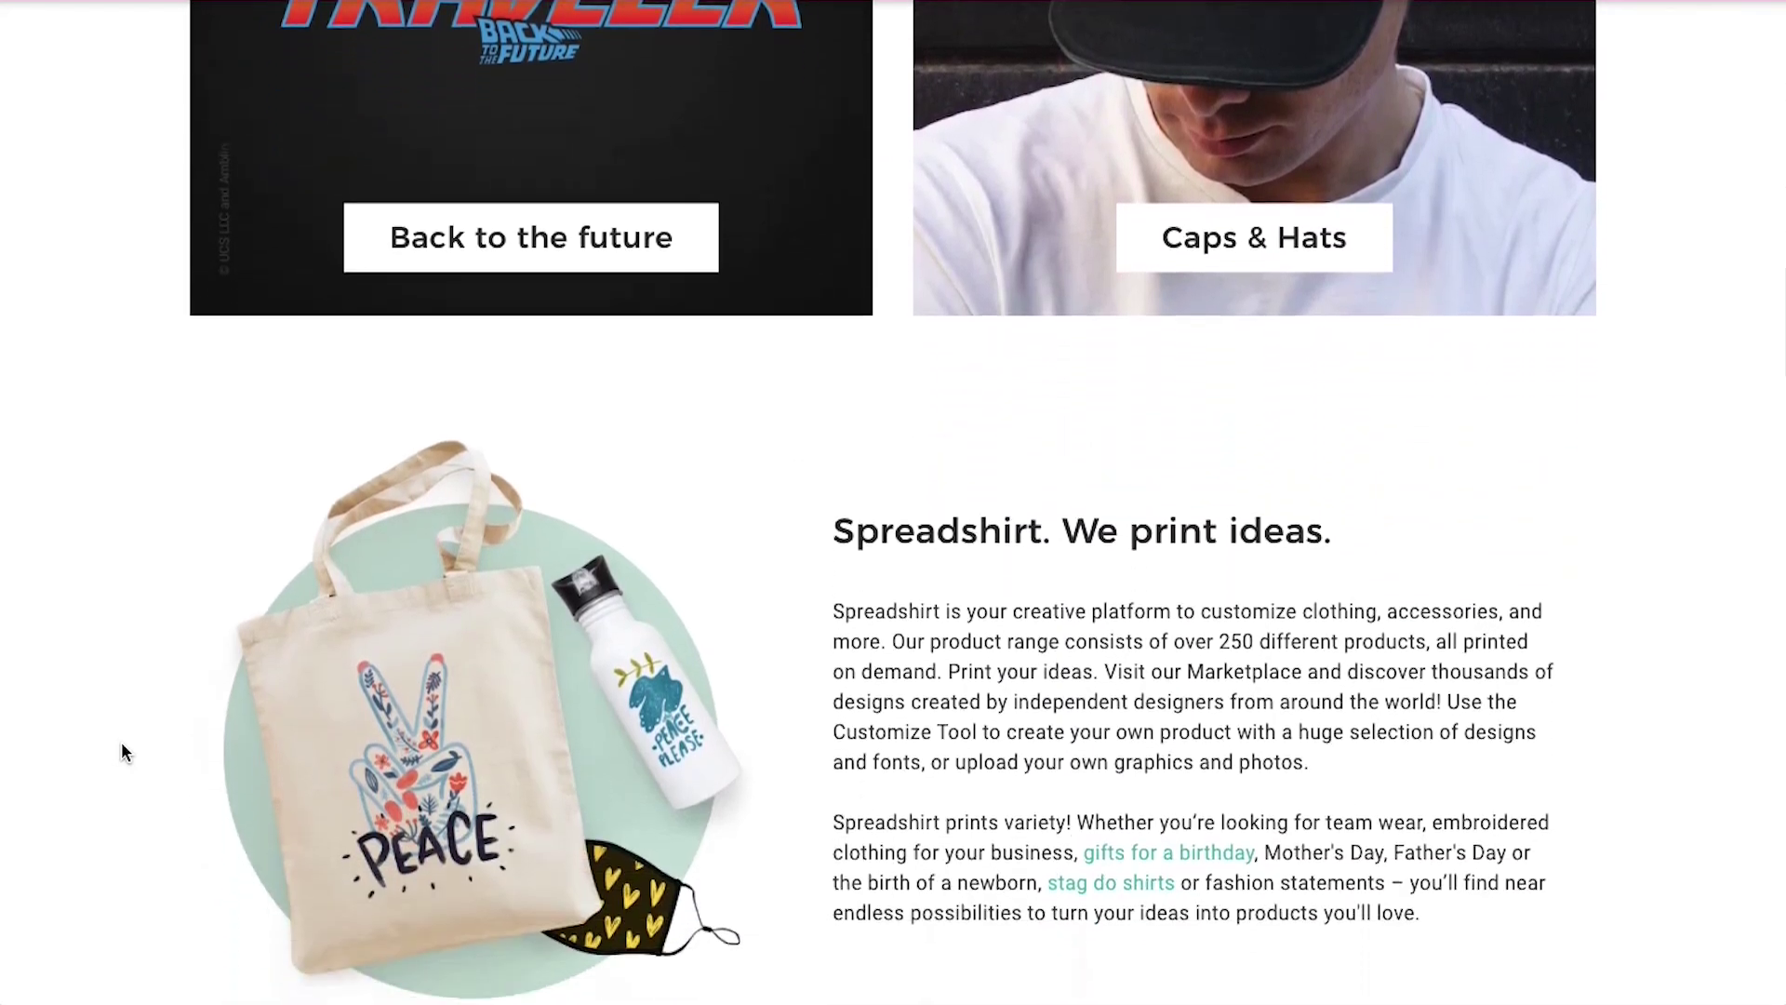
{"action": "scroll", "coordinate": [123, 751], "scroll_direction": "down", "scroll_amount": 9}
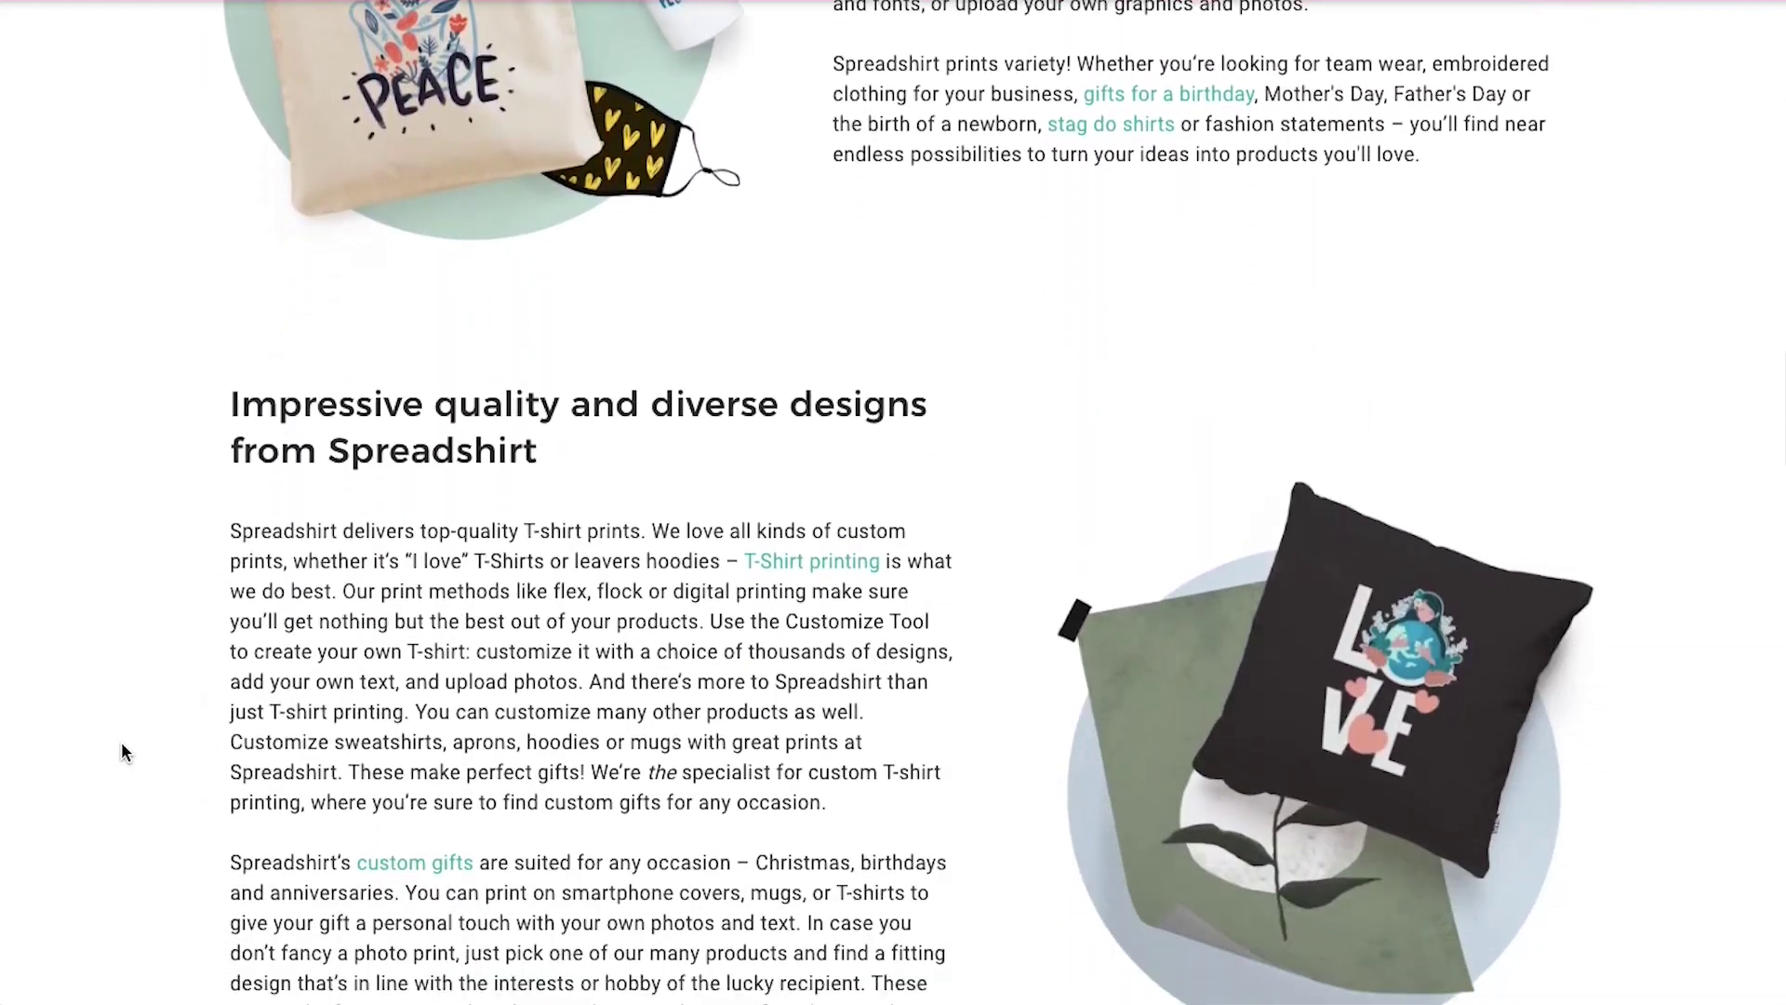
{"action": "scroll", "coordinate": [124, 752], "scroll_direction": "down", "scroll_amount": 7}
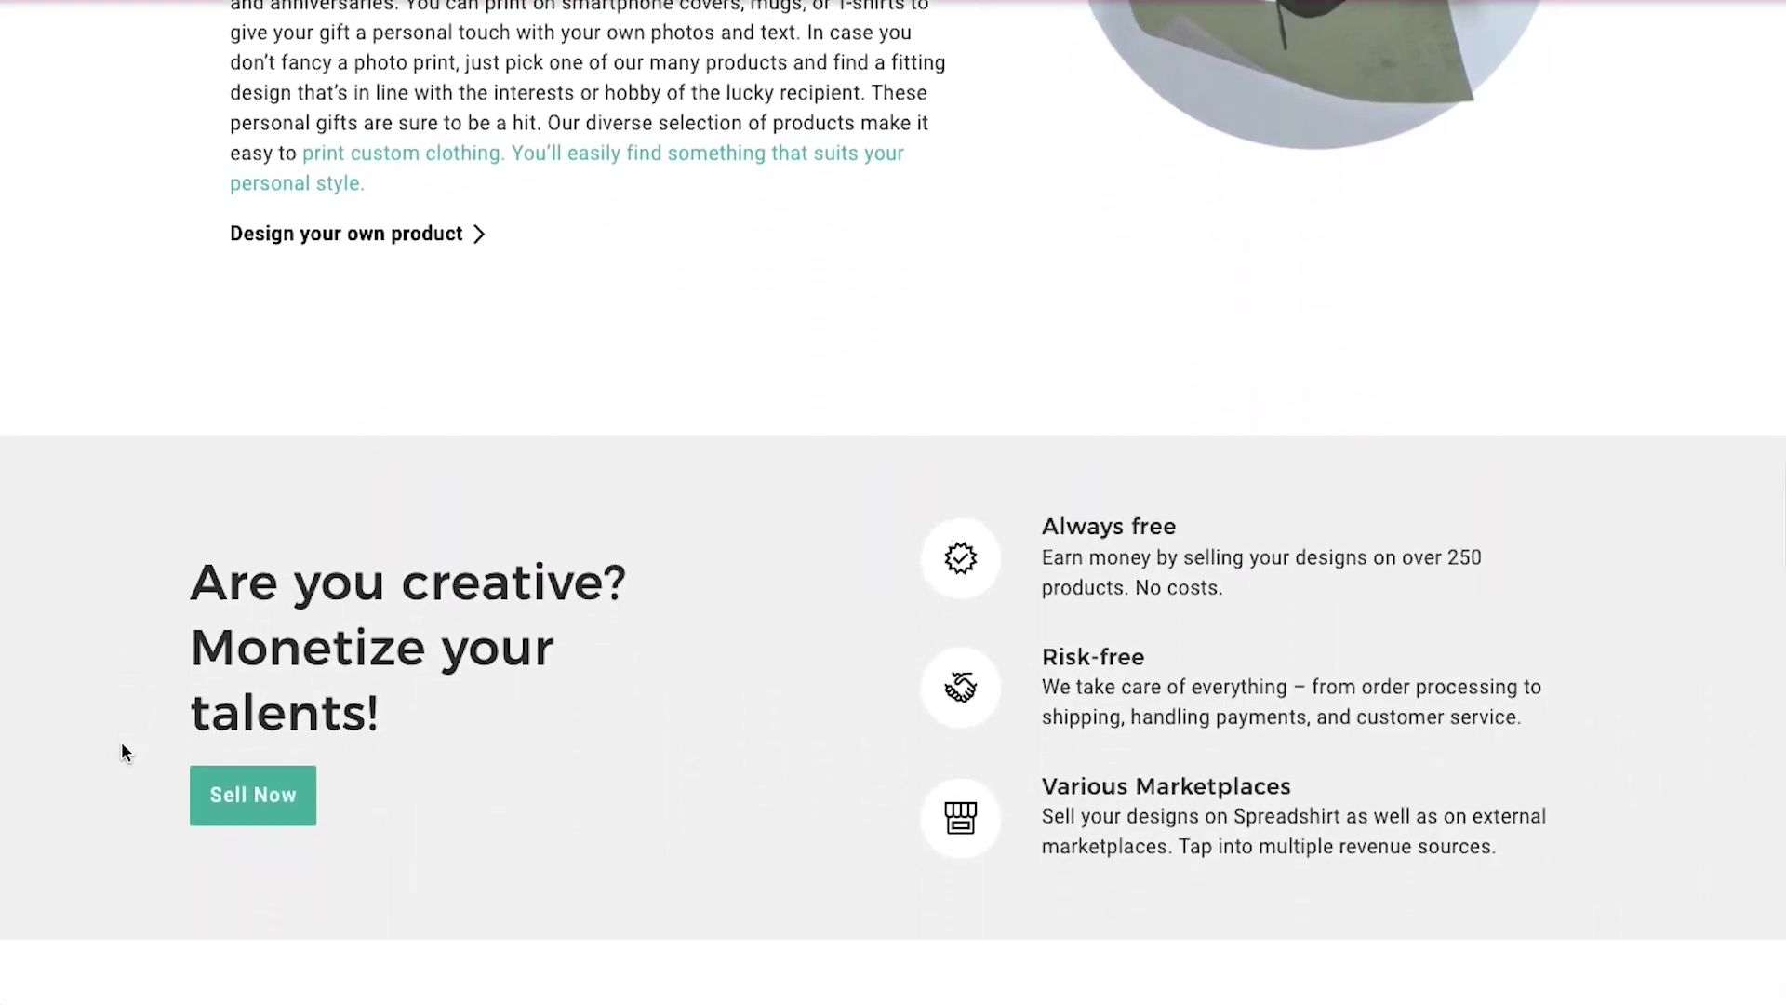
{"action": "scroll", "coordinate": [124, 751], "scroll_direction": "down", "scroll_amount": 2}
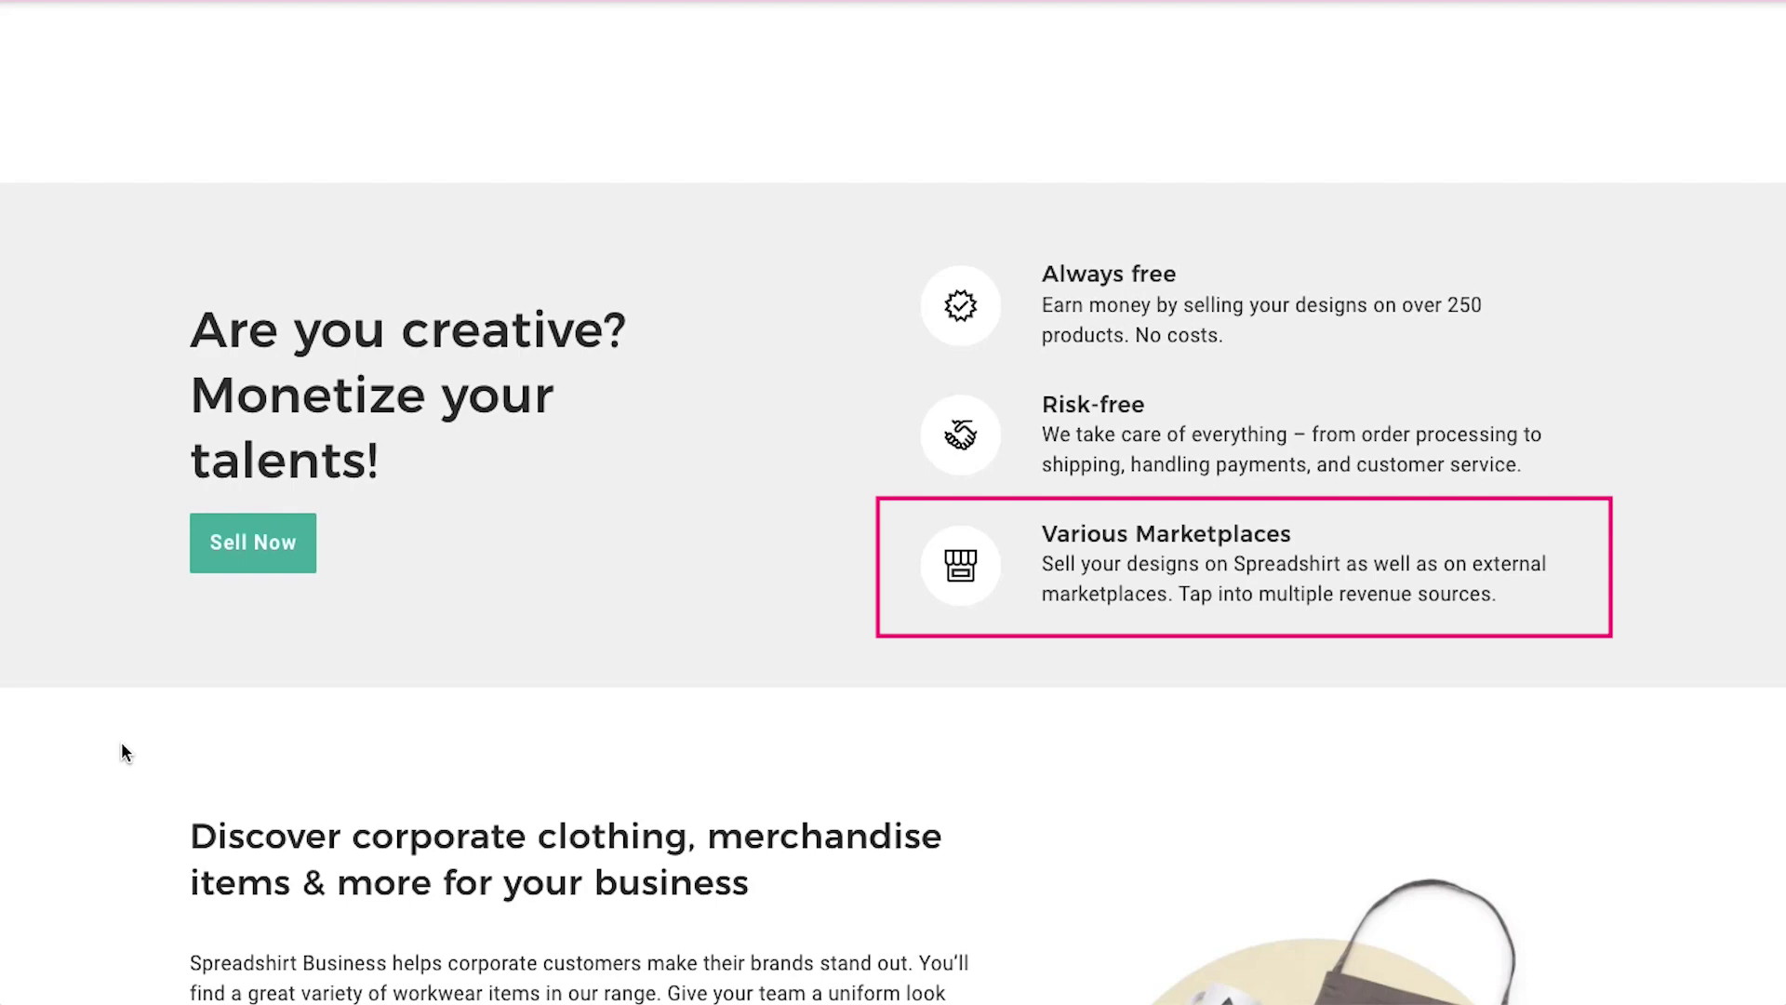
{"action": "scroll", "coordinate": [122, 744], "scroll_direction": "up", "scroll_amount": 20}
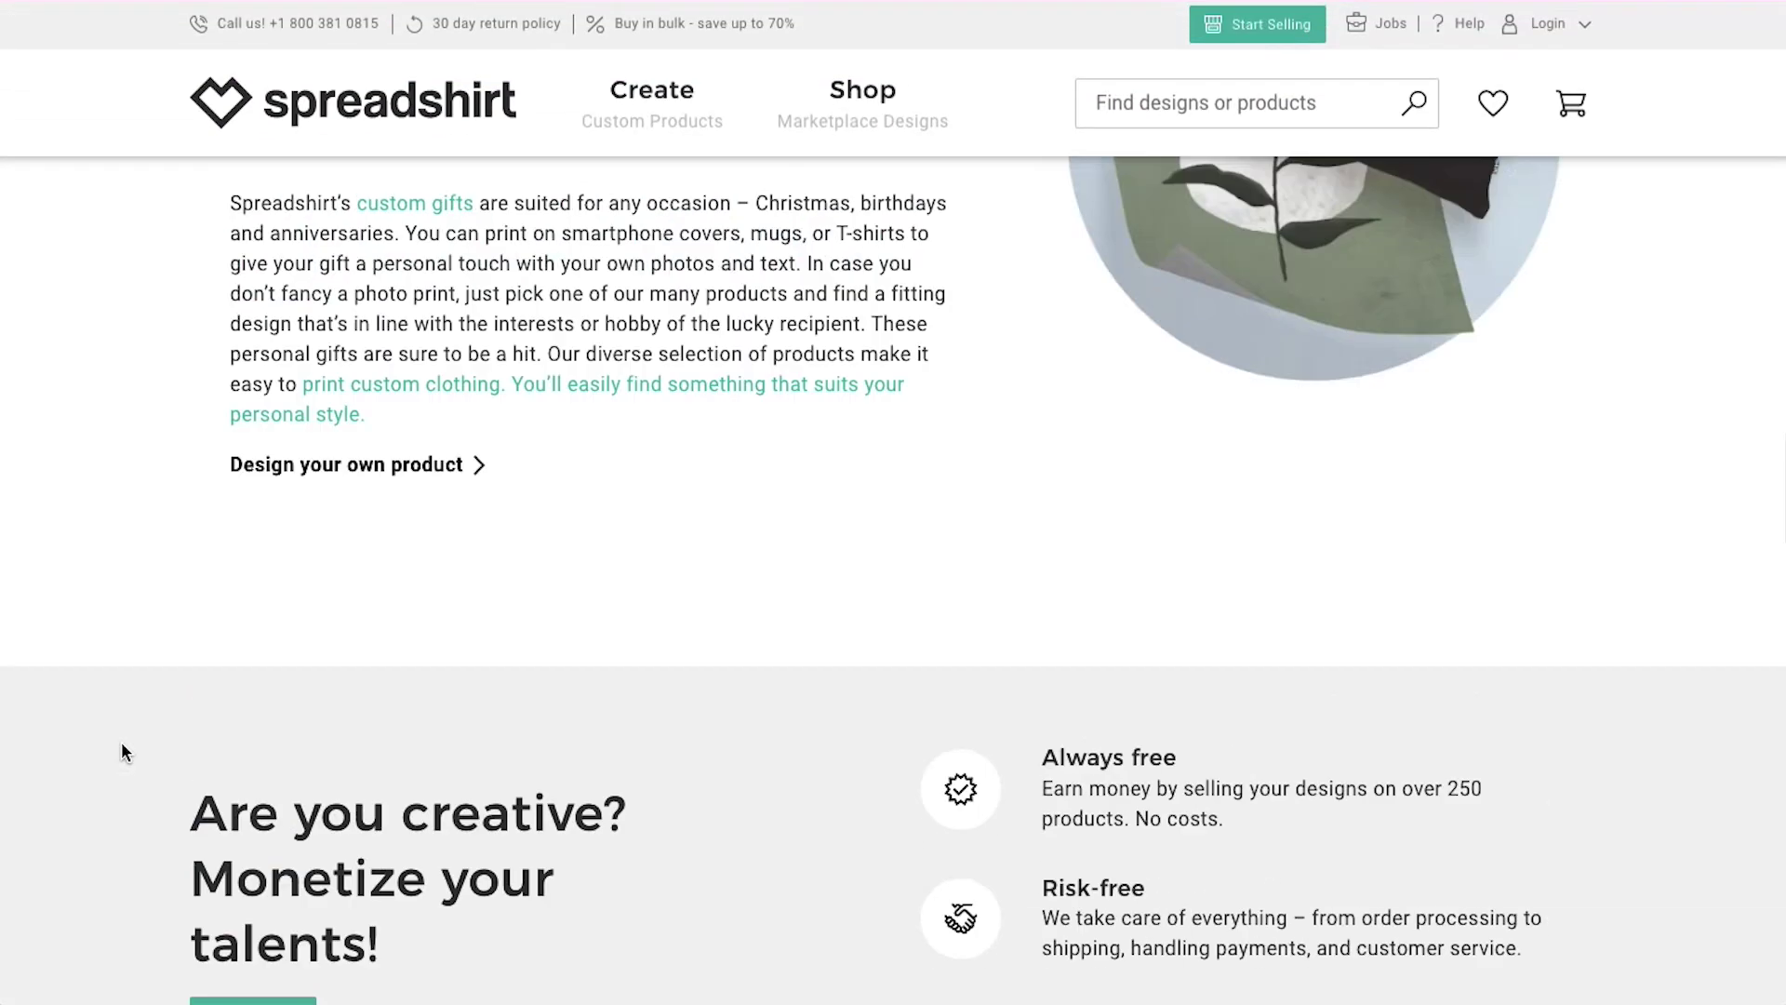
{"action": "scroll", "coordinate": [122, 744], "scroll_direction": "up", "scroll_amount": 10}
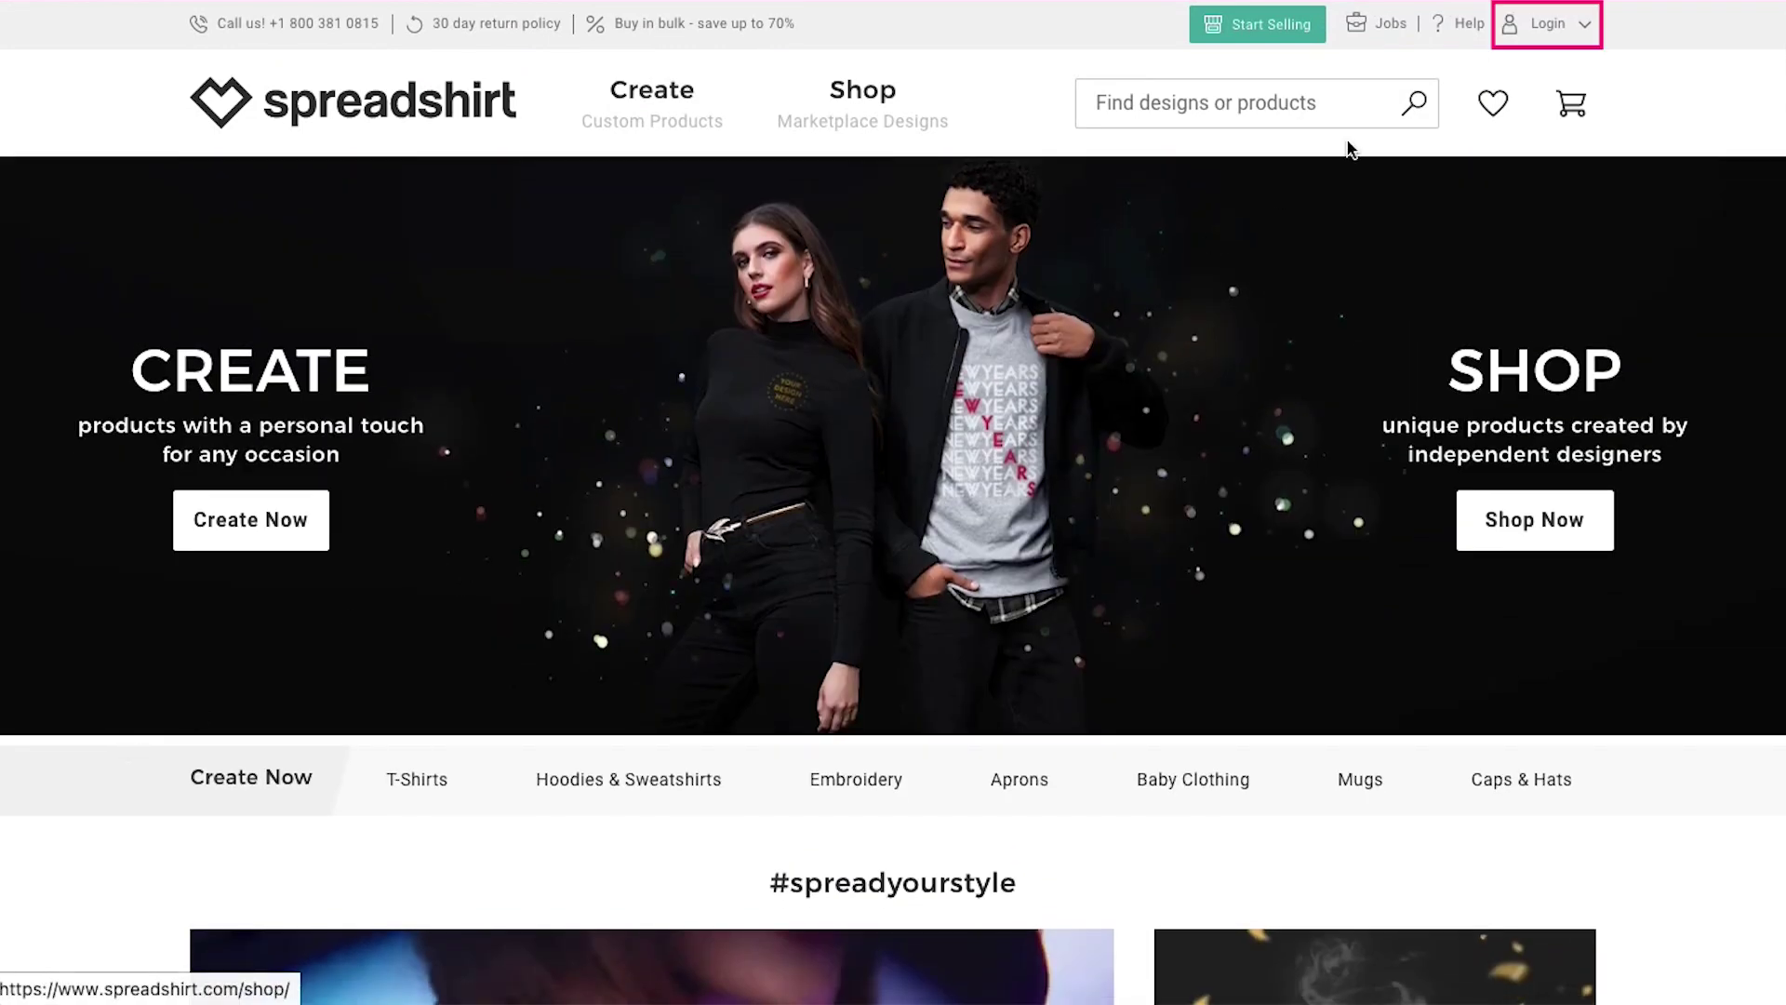
{"action": "left_click", "coordinate": [1549, 33]}
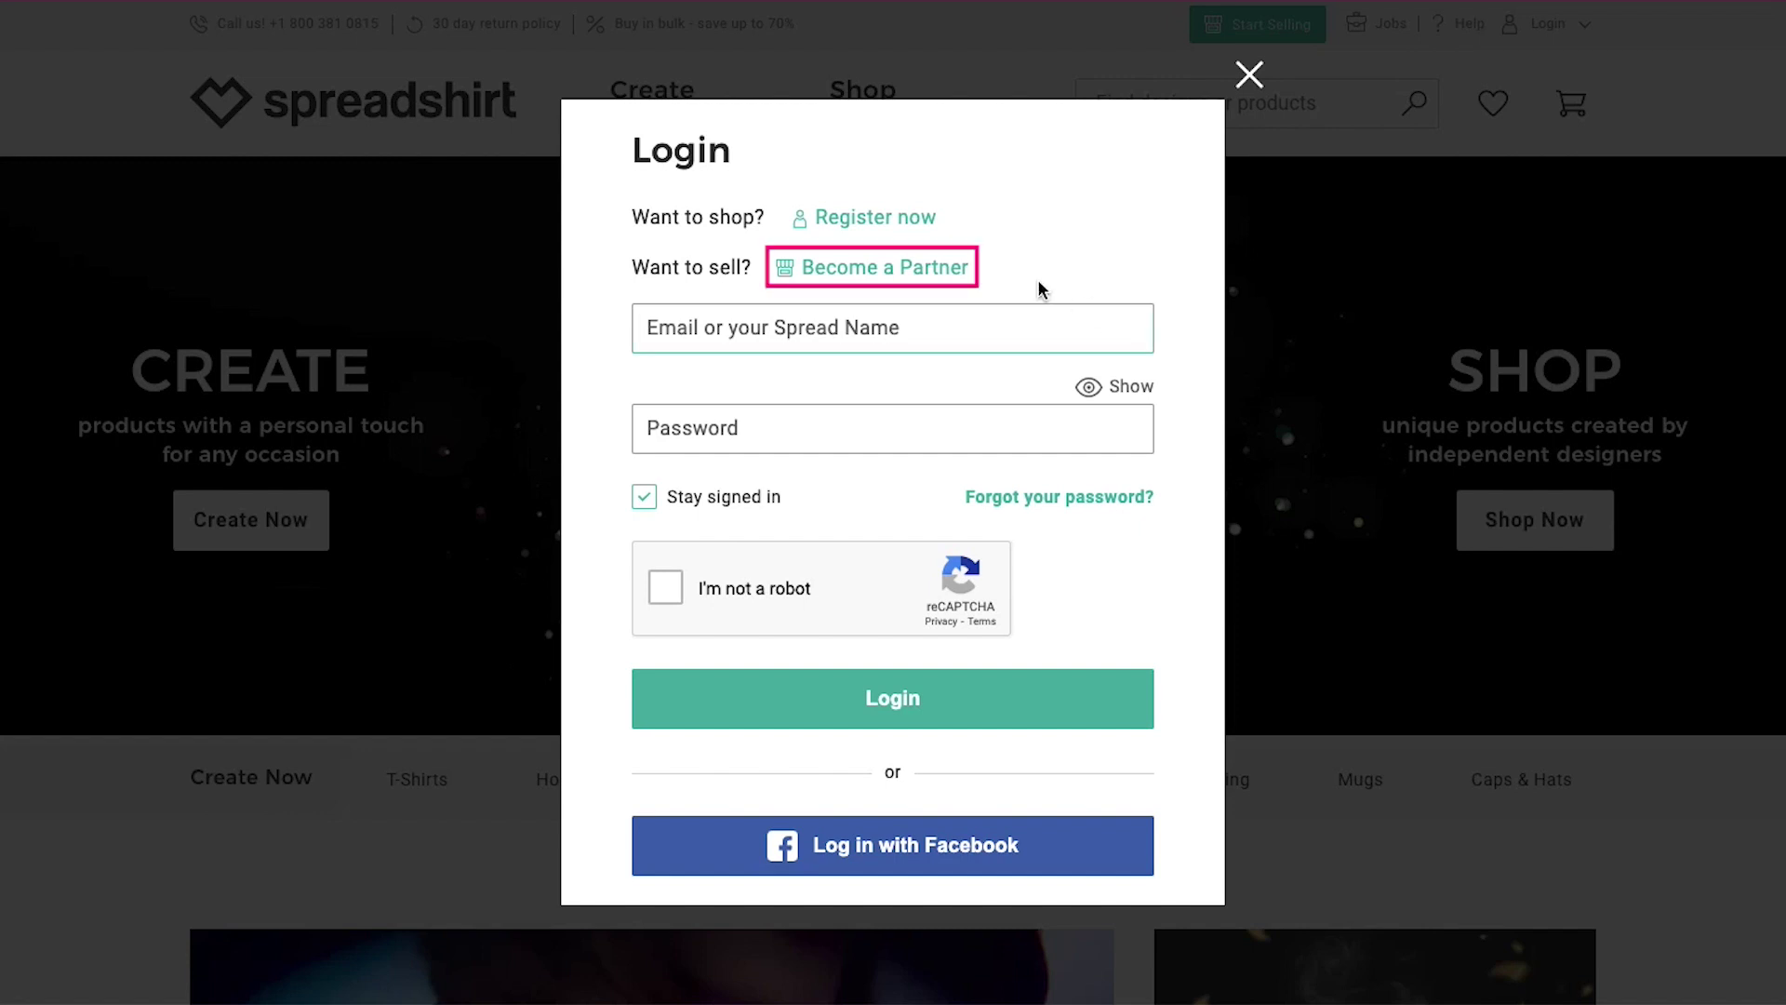
{"action": "left_click", "coordinate": [950, 268]}
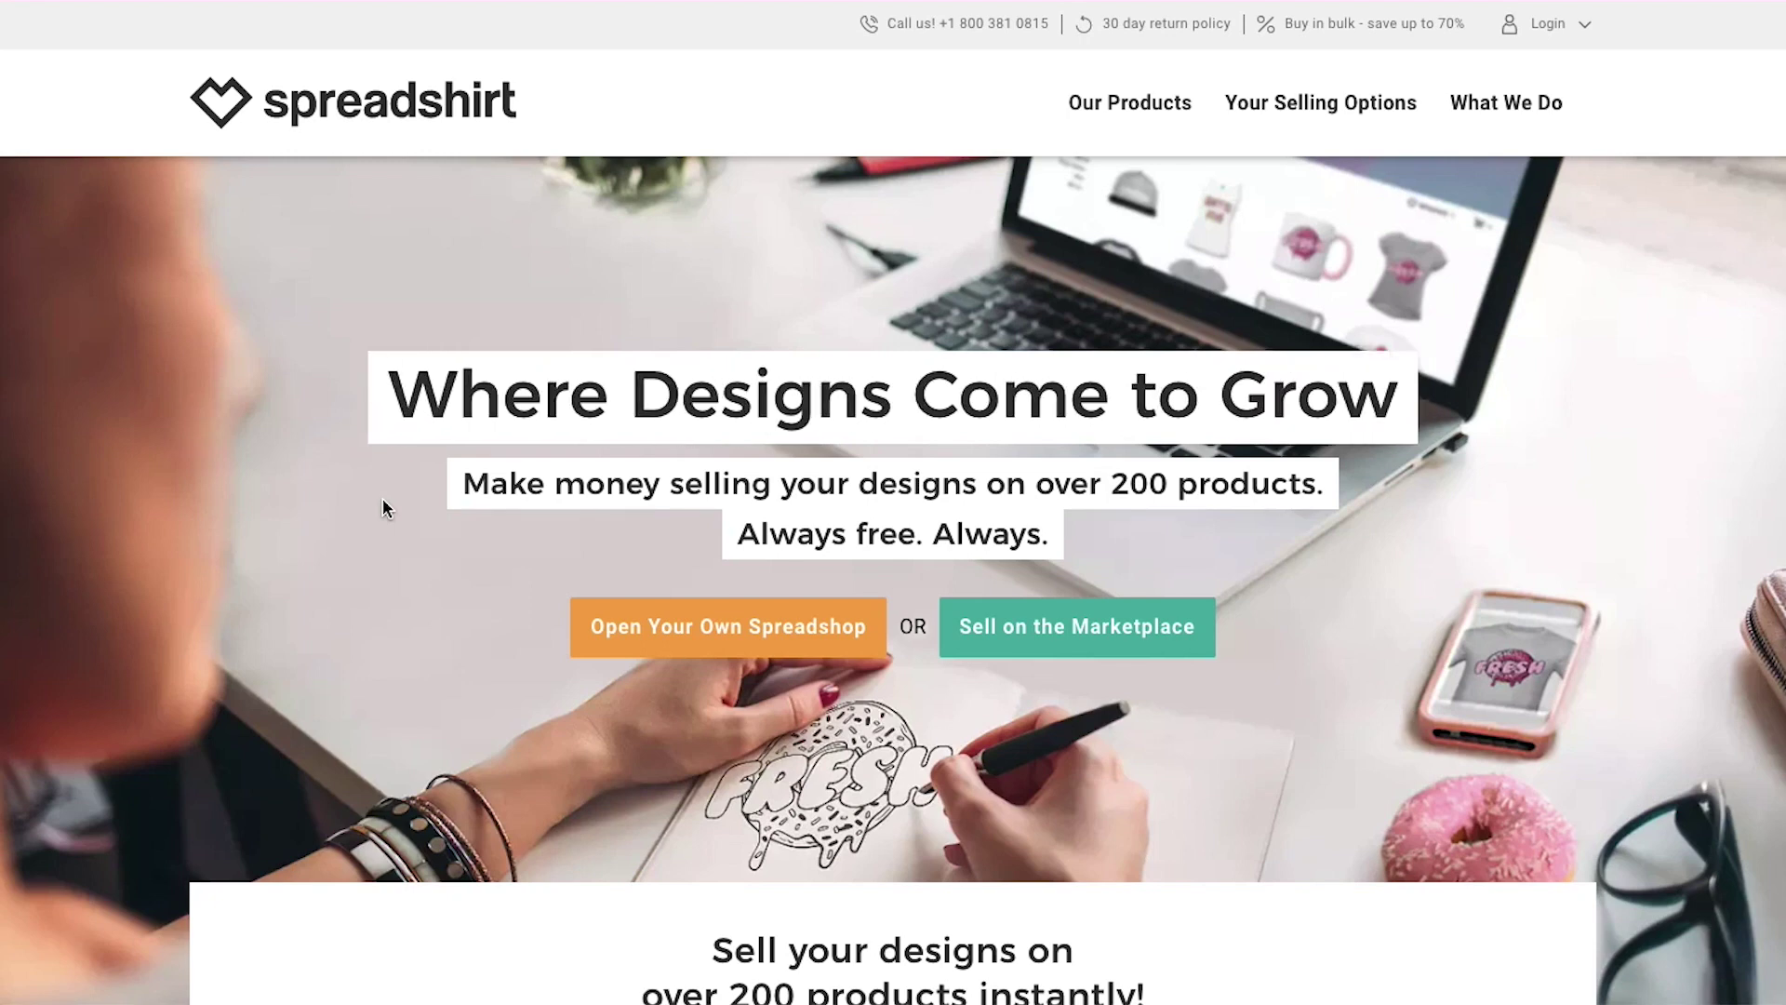
{"action": "scroll", "coordinate": [1612, 351], "scroll_direction": "down", "scroll_amount": 9}
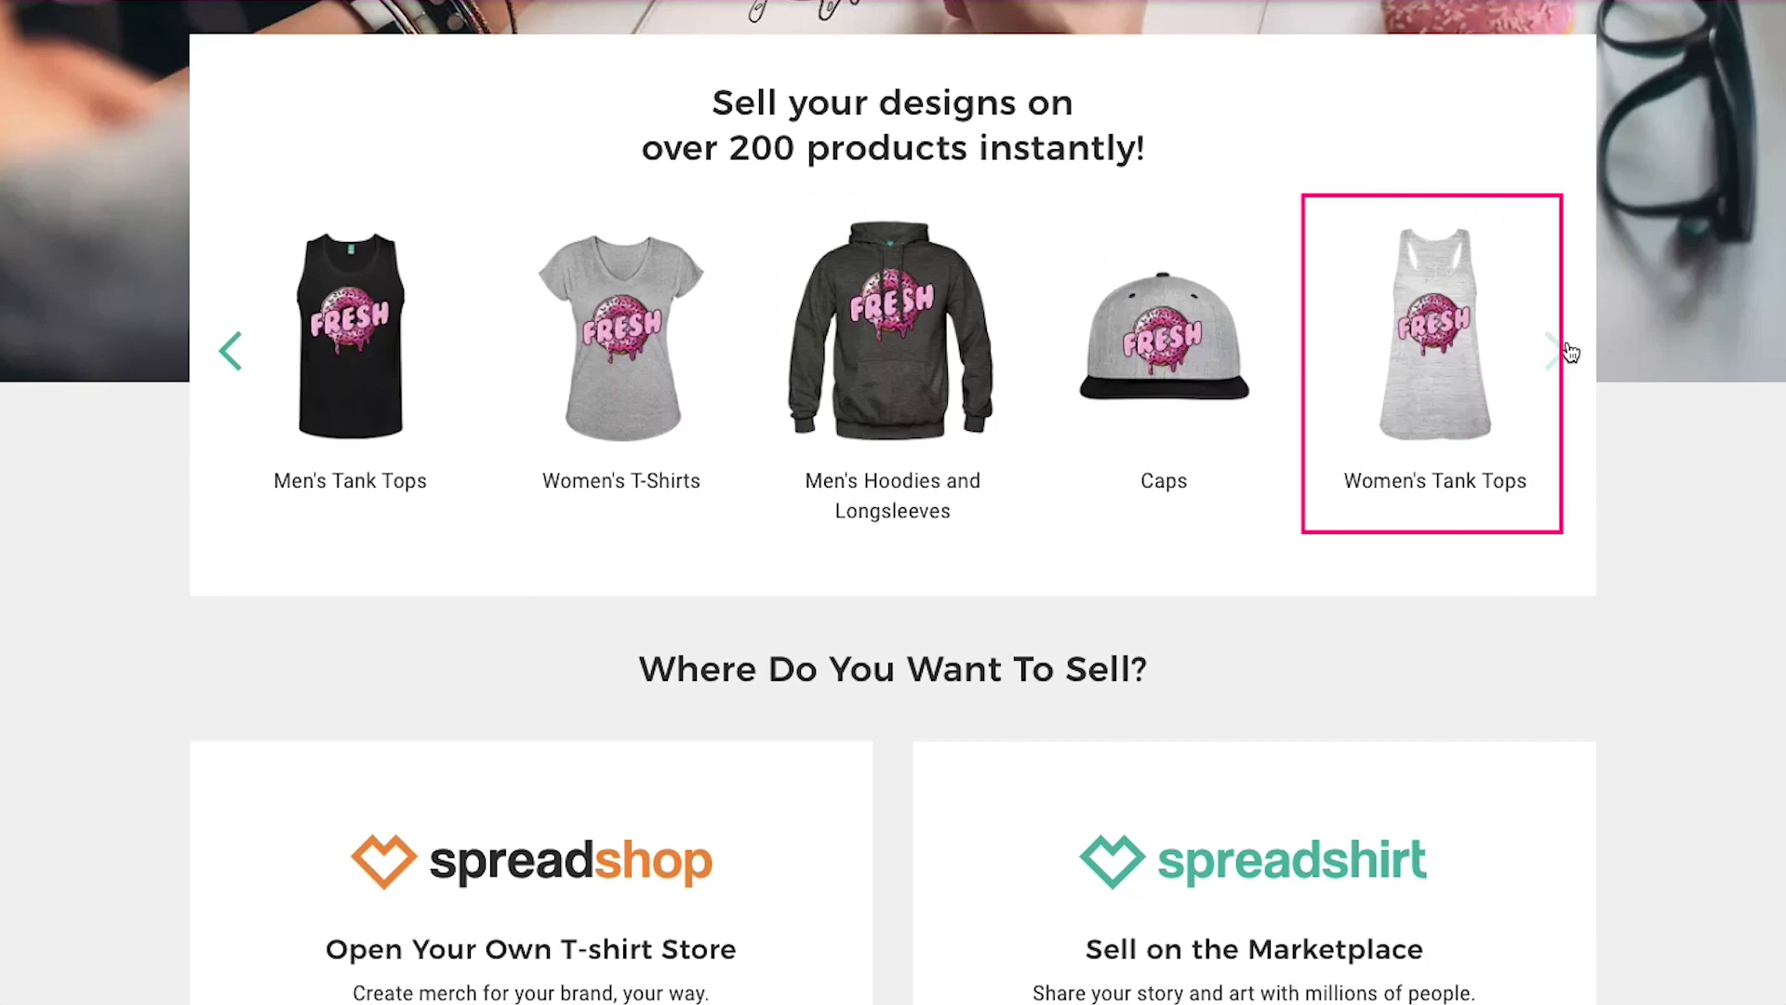
{"action": "scroll", "coordinate": [1568, 352], "scroll_direction": "down", "scroll_amount": 6}
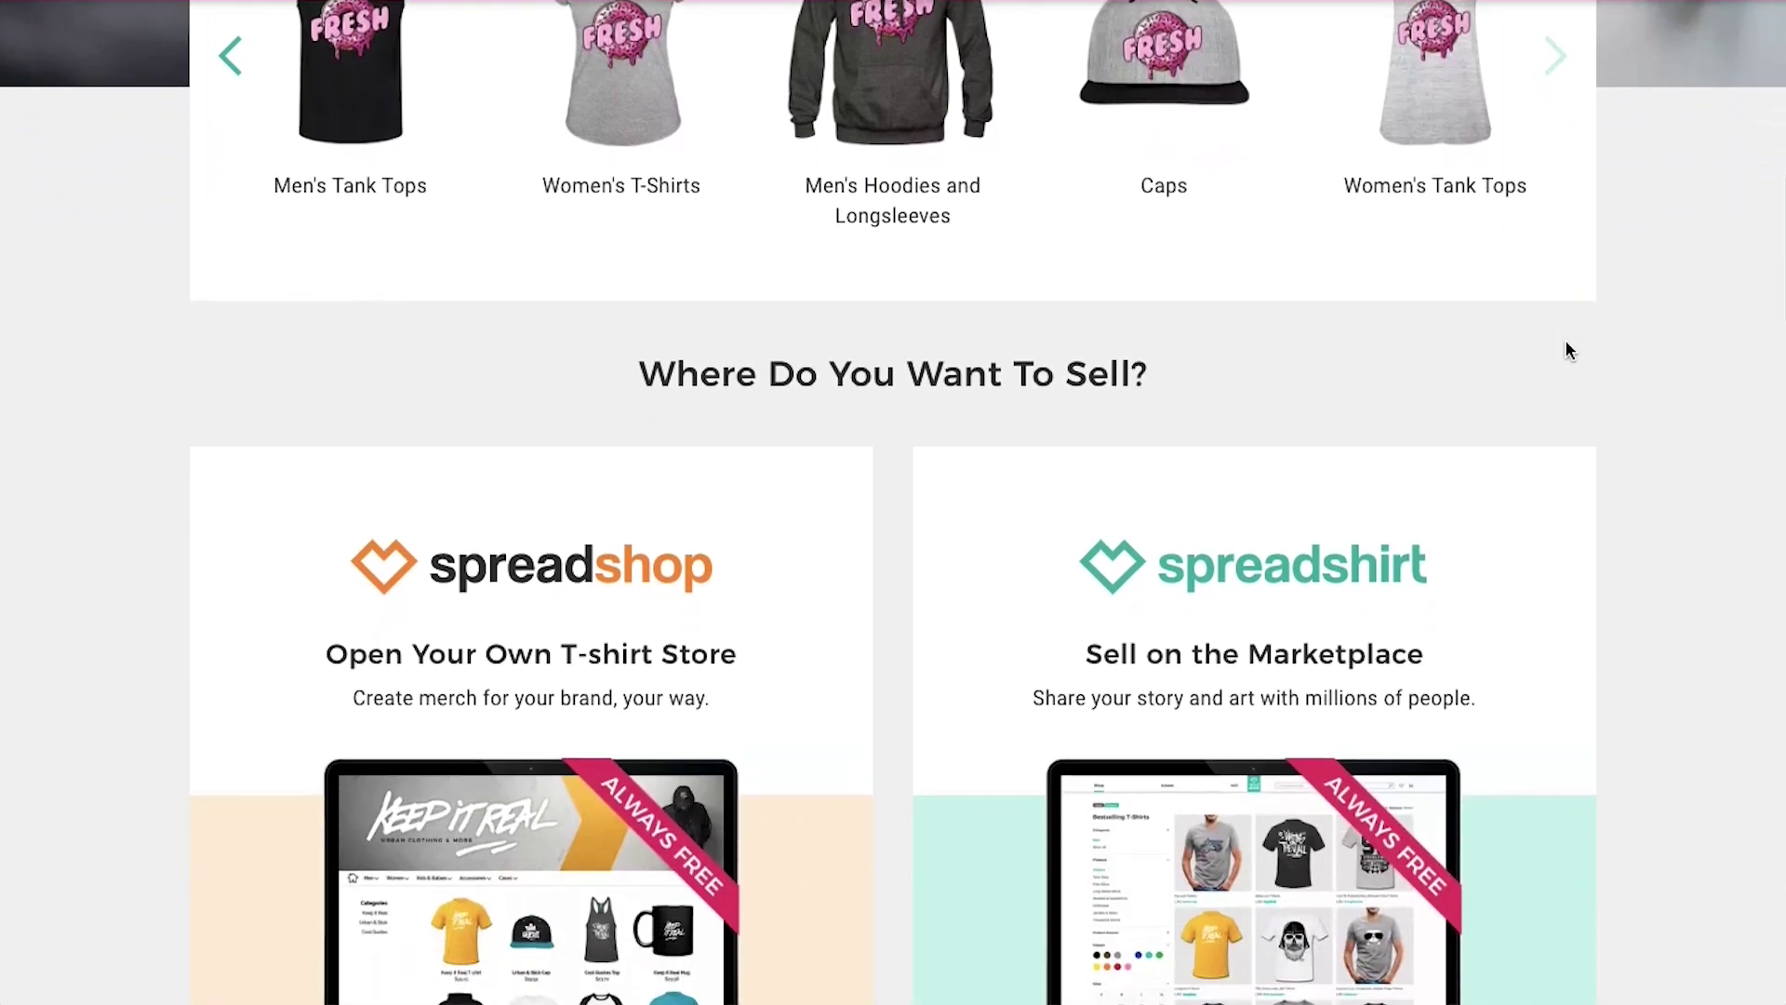
{"action": "scroll", "coordinate": [1568, 352], "scroll_direction": "down", "scroll_amount": 1}
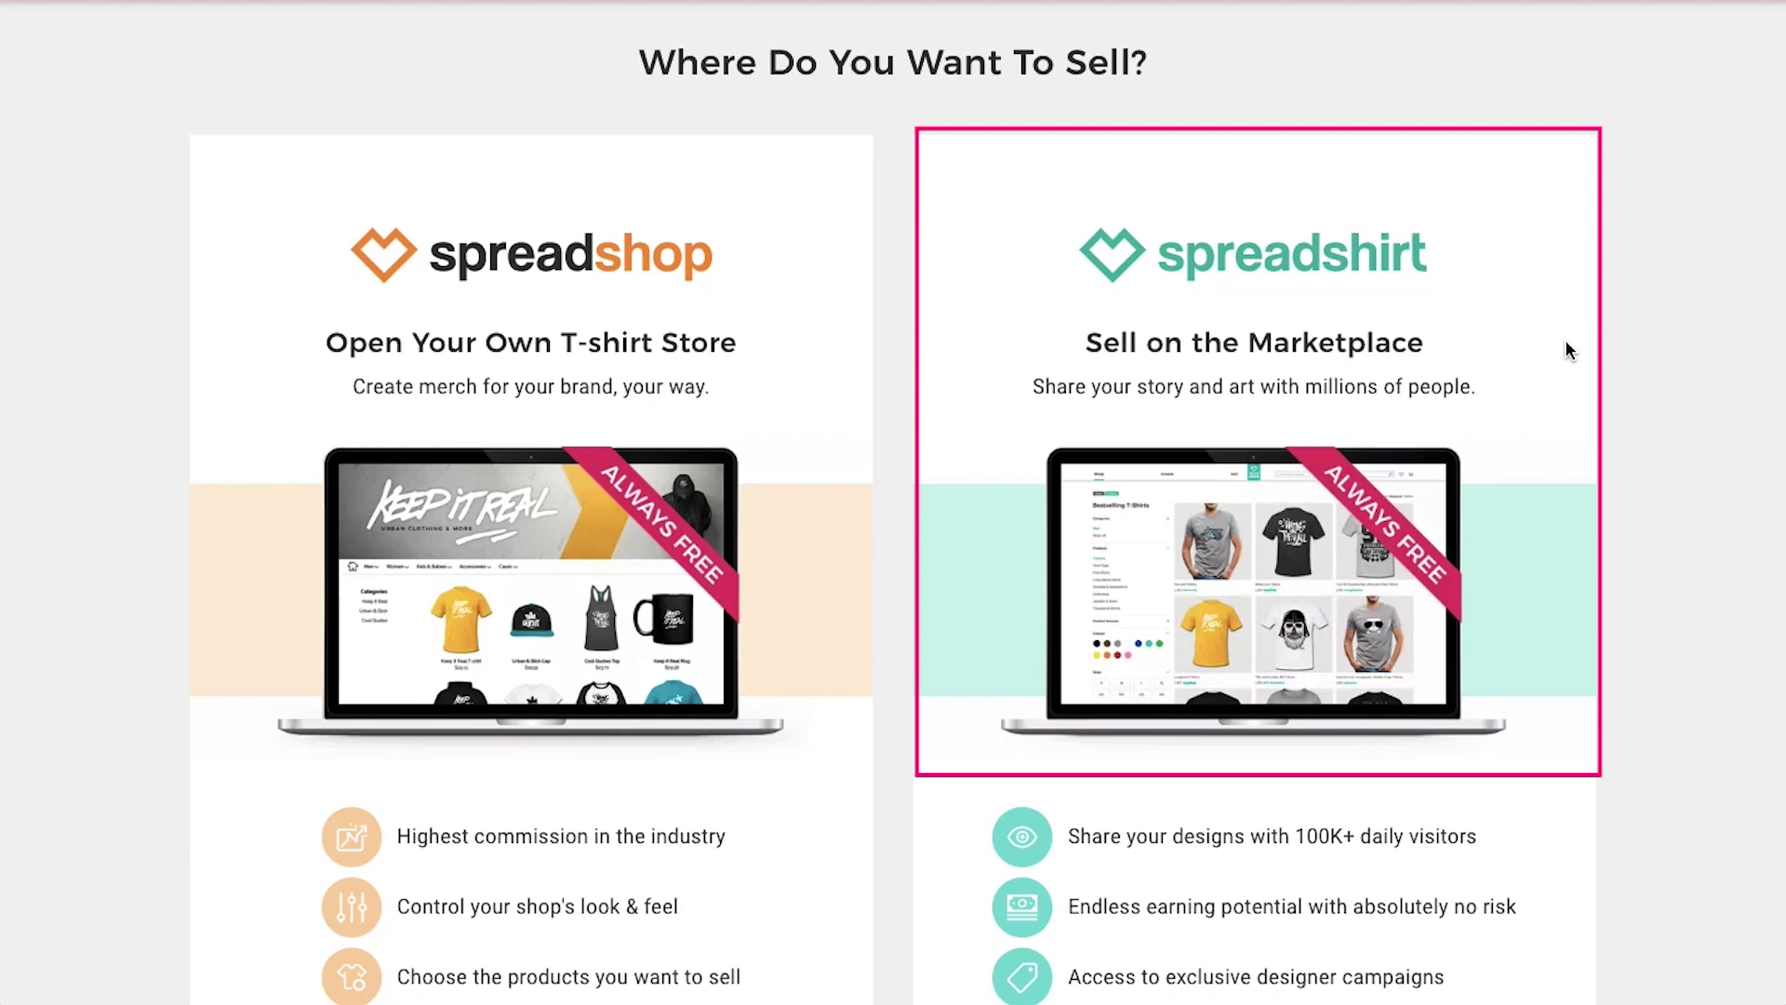
{"action": "scroll", "coordinate": [1566, 345], "scroll_direction": "down", "scroll_amount": 3}
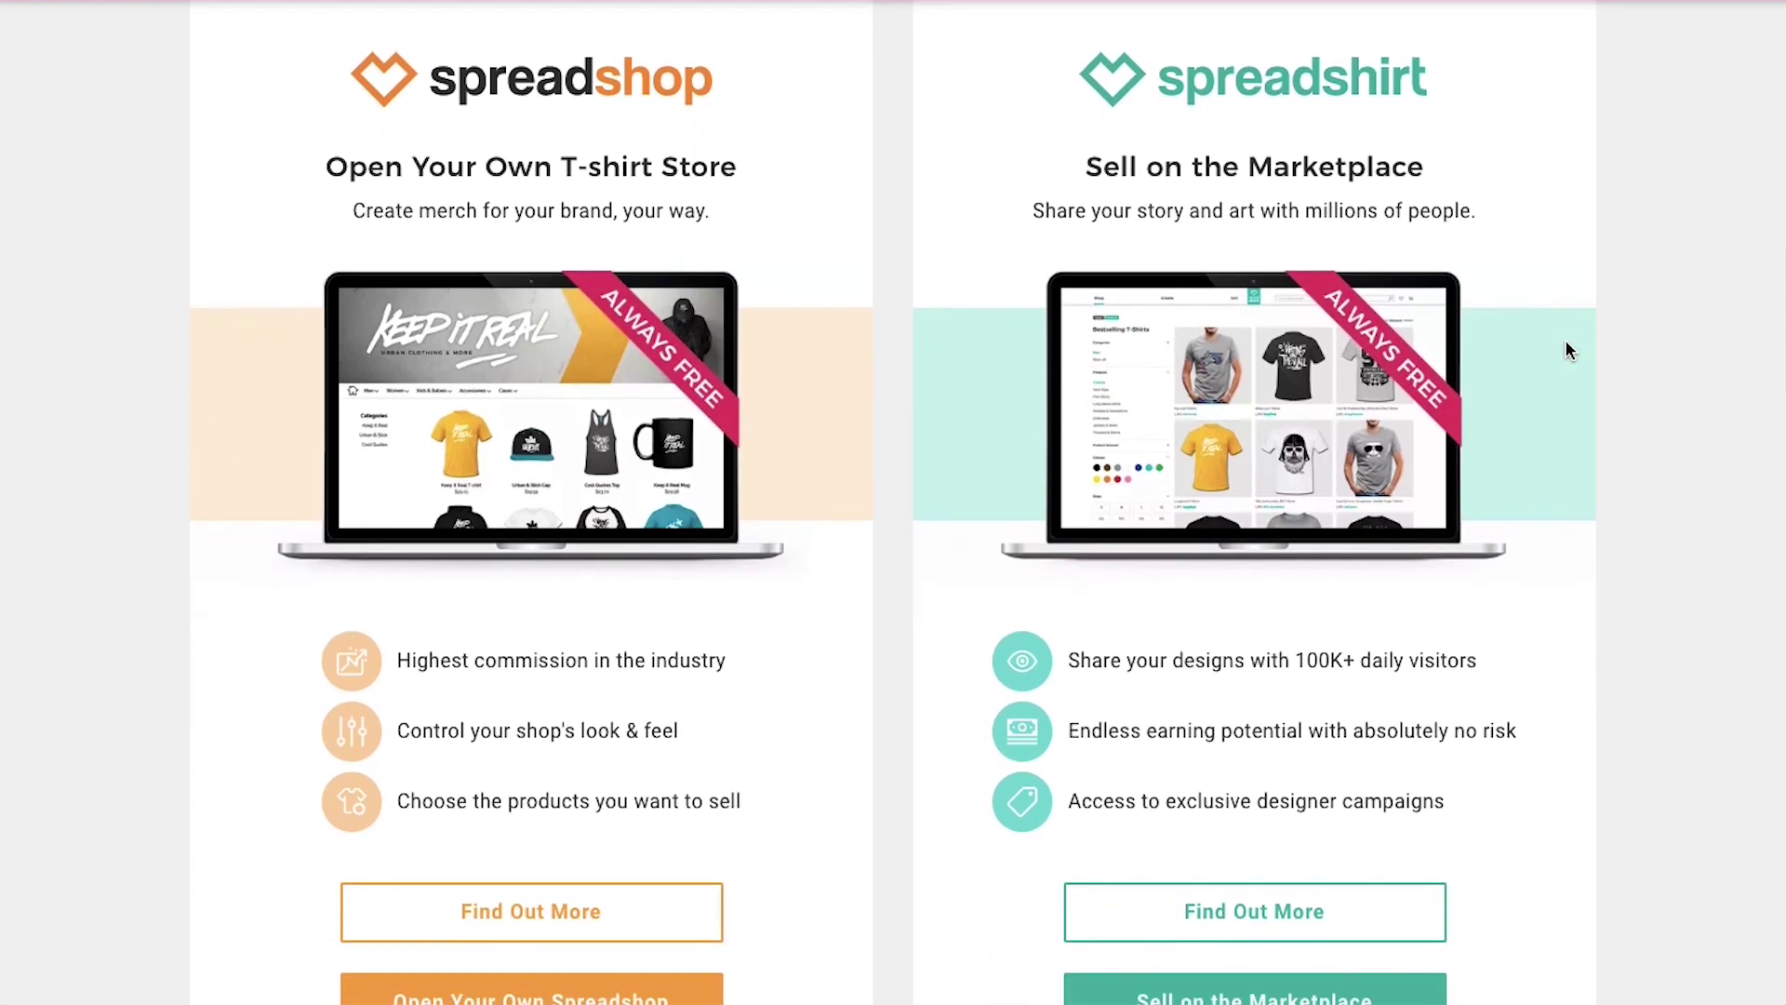
{"action": "scroll", "coordinate": [1566, 350], "scroll_direction": "down", "scroll_amount": 1}
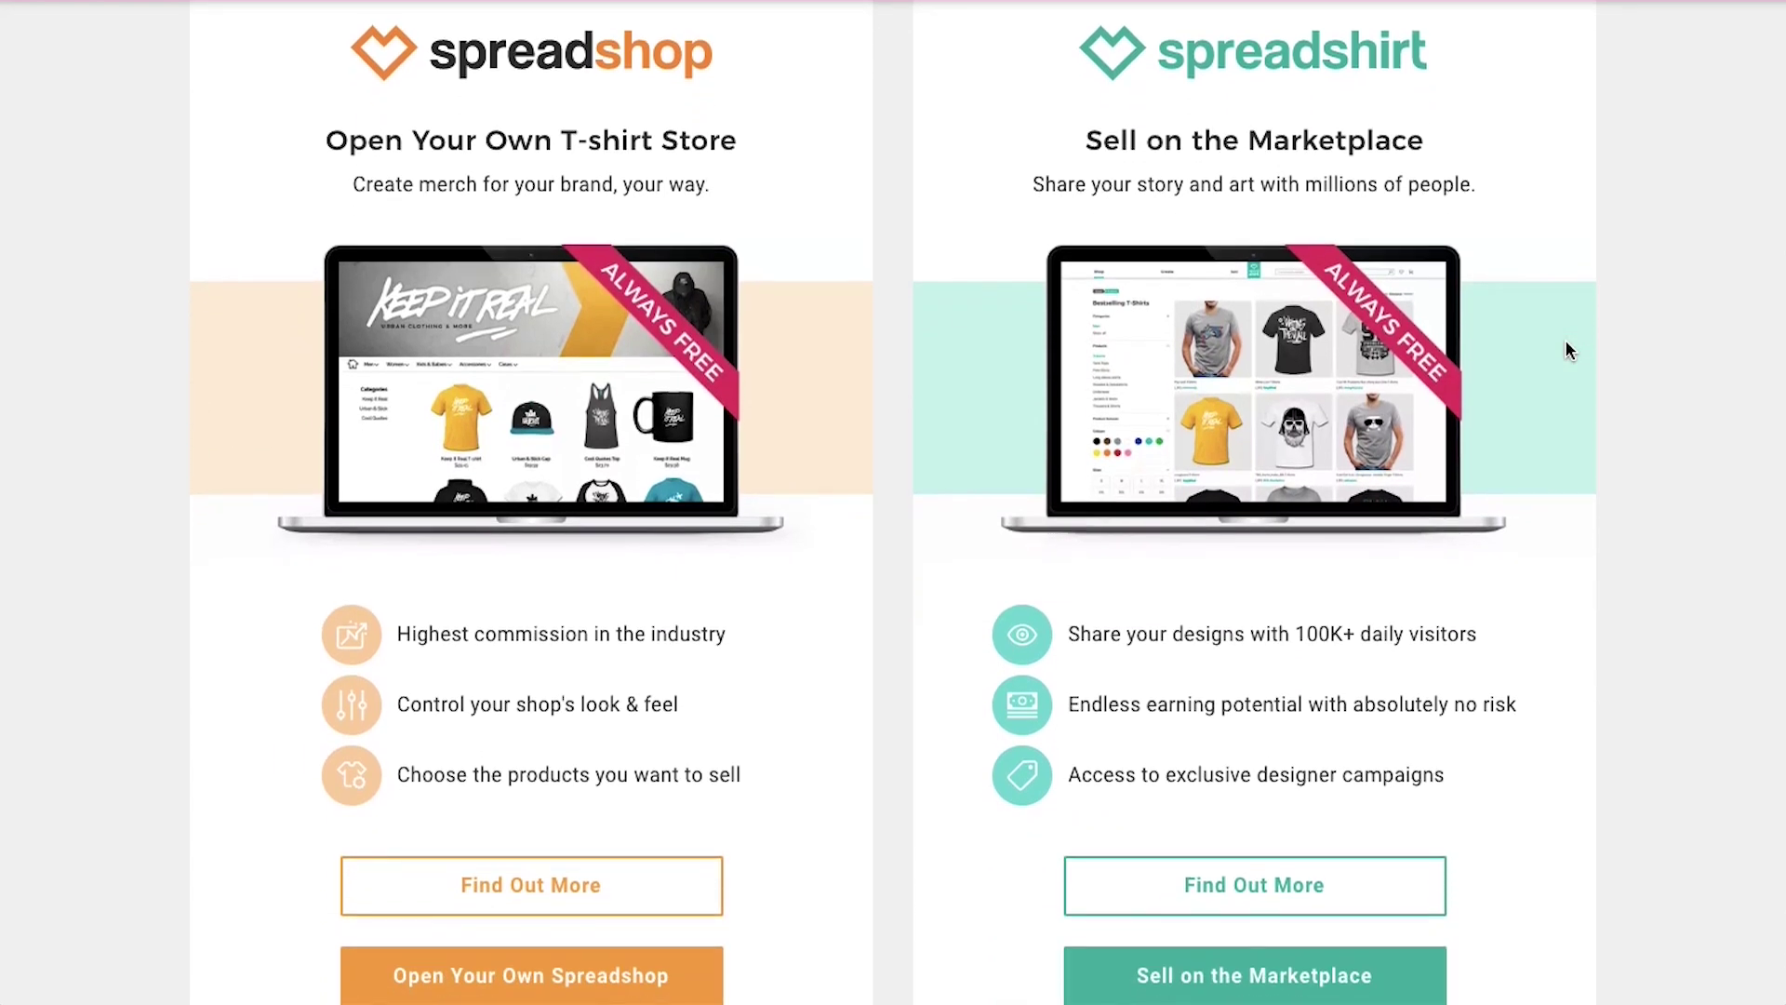
{"action": "scroll", "coordinate": [1567, 350], "scroll_direction": "down", "scroll_amount": 1}
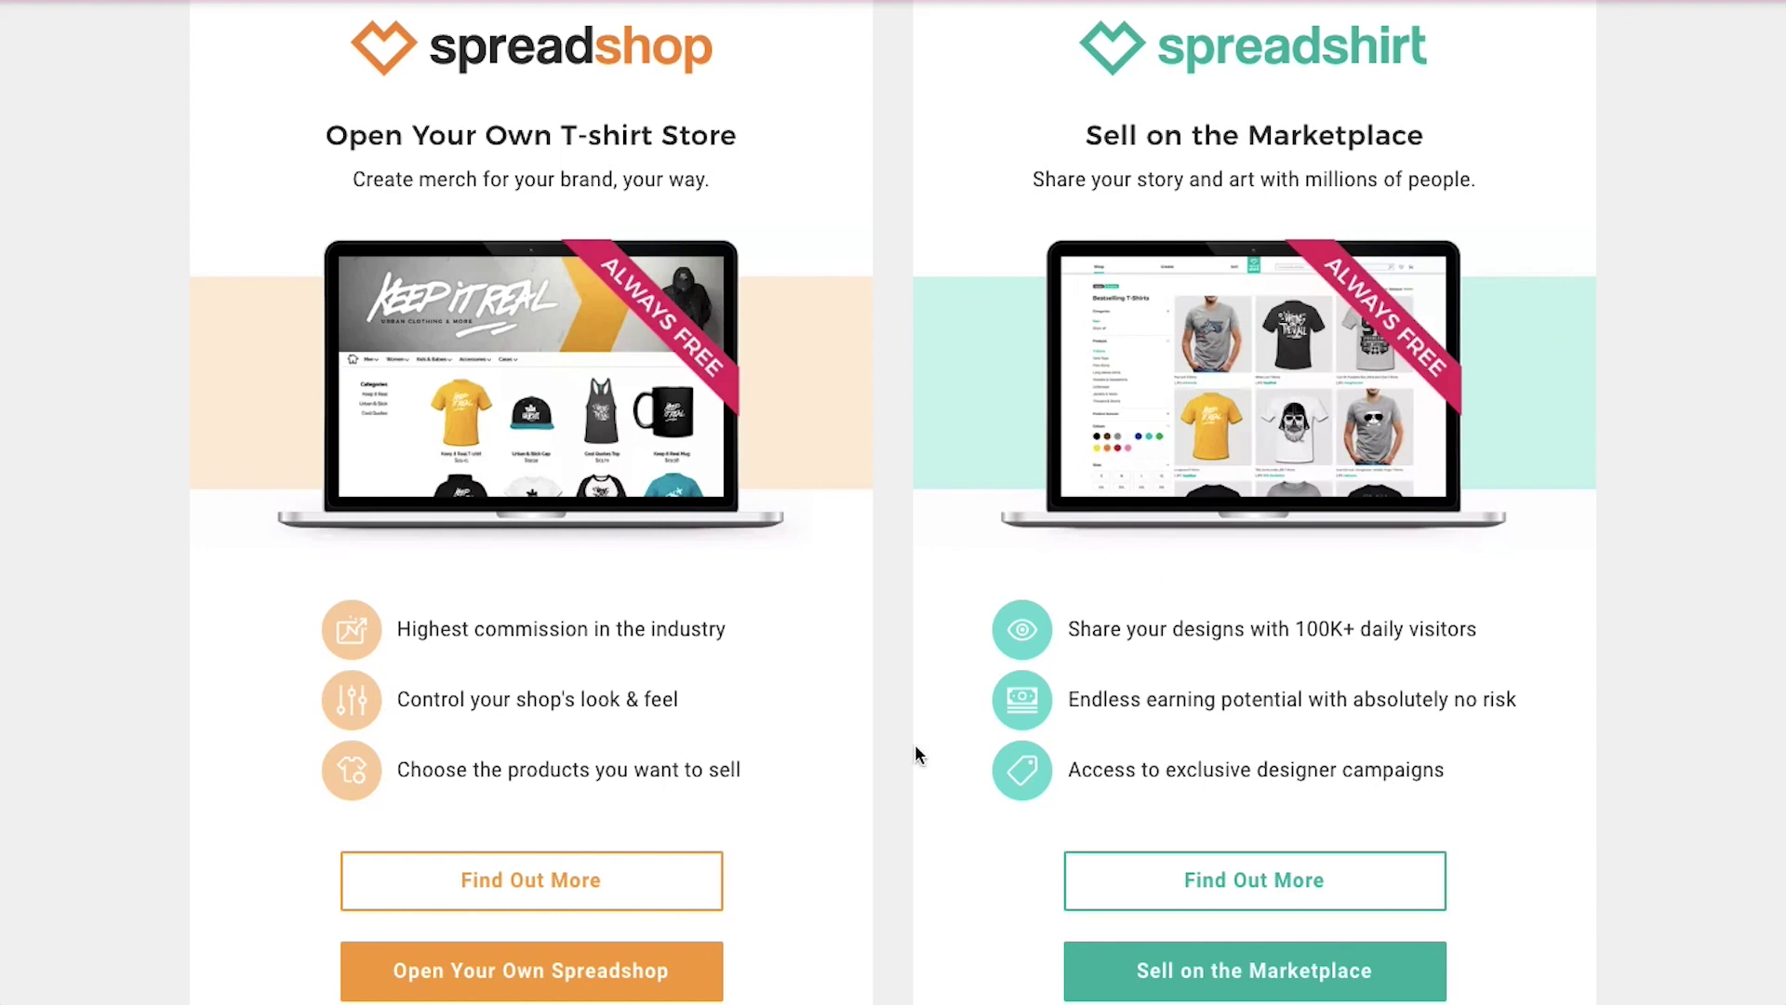
Start a Spreadshop registration with shop name 'zoyastore', the account e-mail and a confirmed password
{"action": "left_click", "coordinate": [642, 970]}
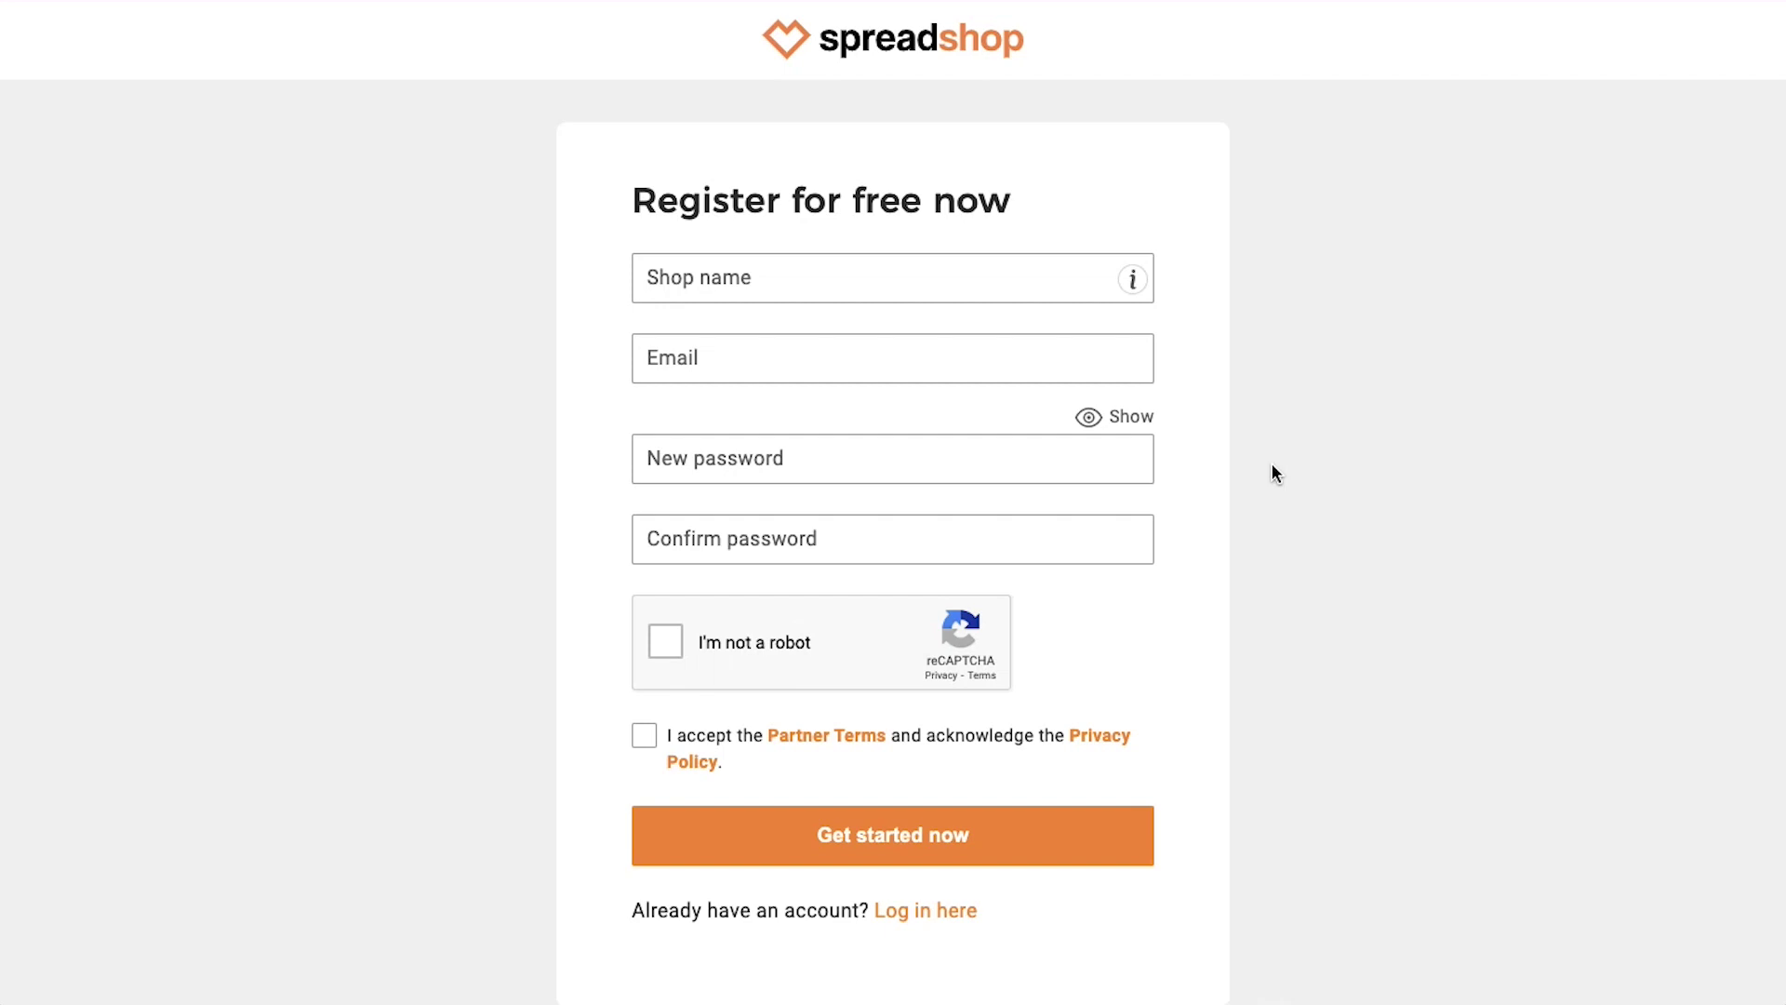
{"action": "left_click", "coordinate": [1057, 273]}
{"action": "type", "text": "z"}
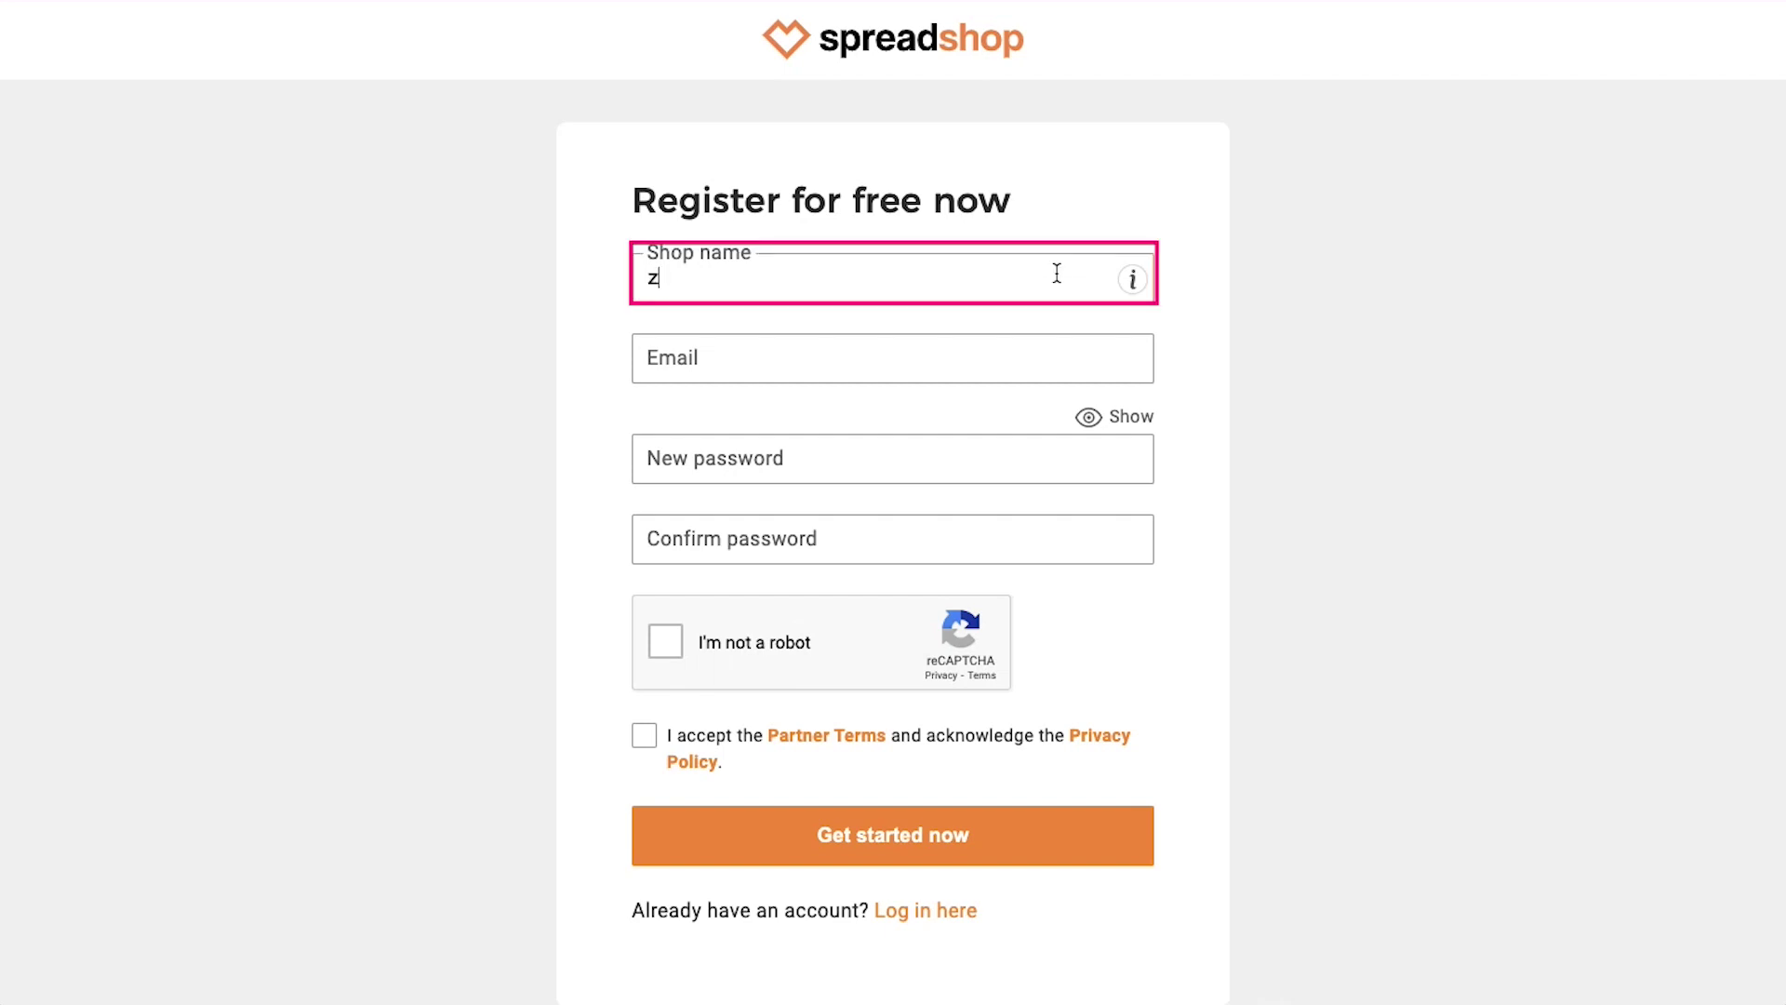
{"action": "type", "text": "oyastore"}
{"action": "key", "text": "Tab"}
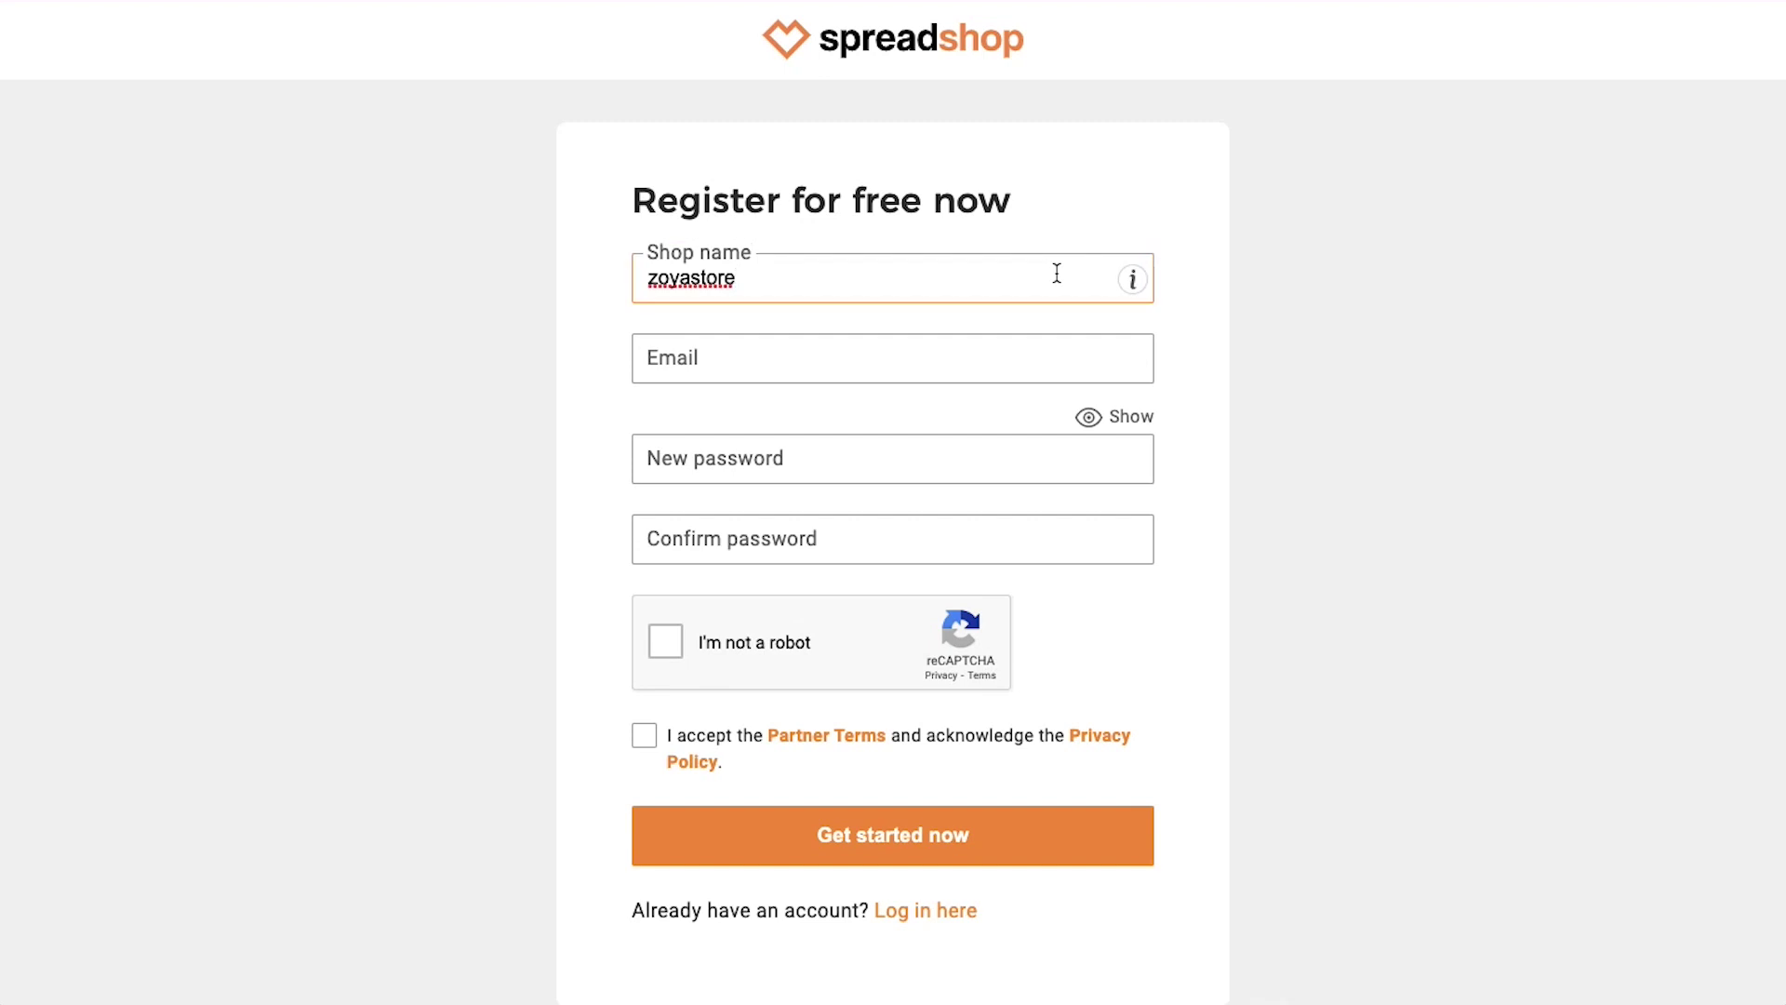
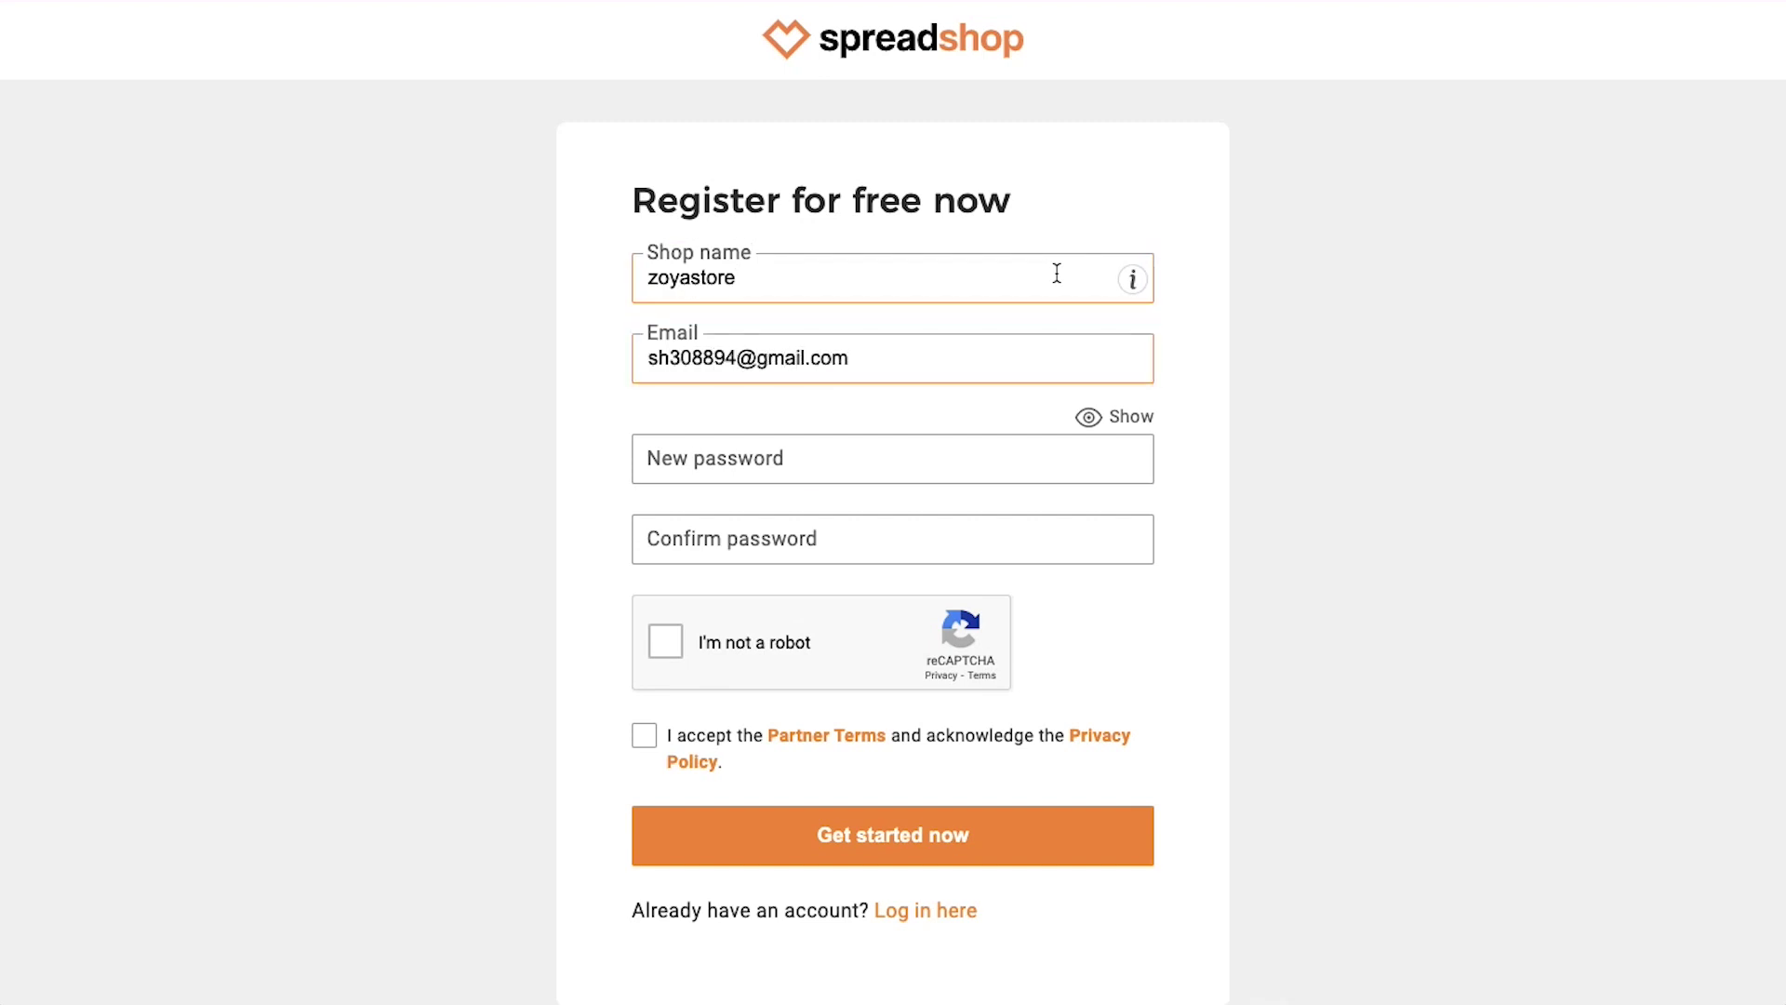
{"action": "key", "text": "Tab"}
{"action": "type", "text": "••••••••••"}
{"action": "key", "text": "Tab"}
{"action": "type", "text": "••"}
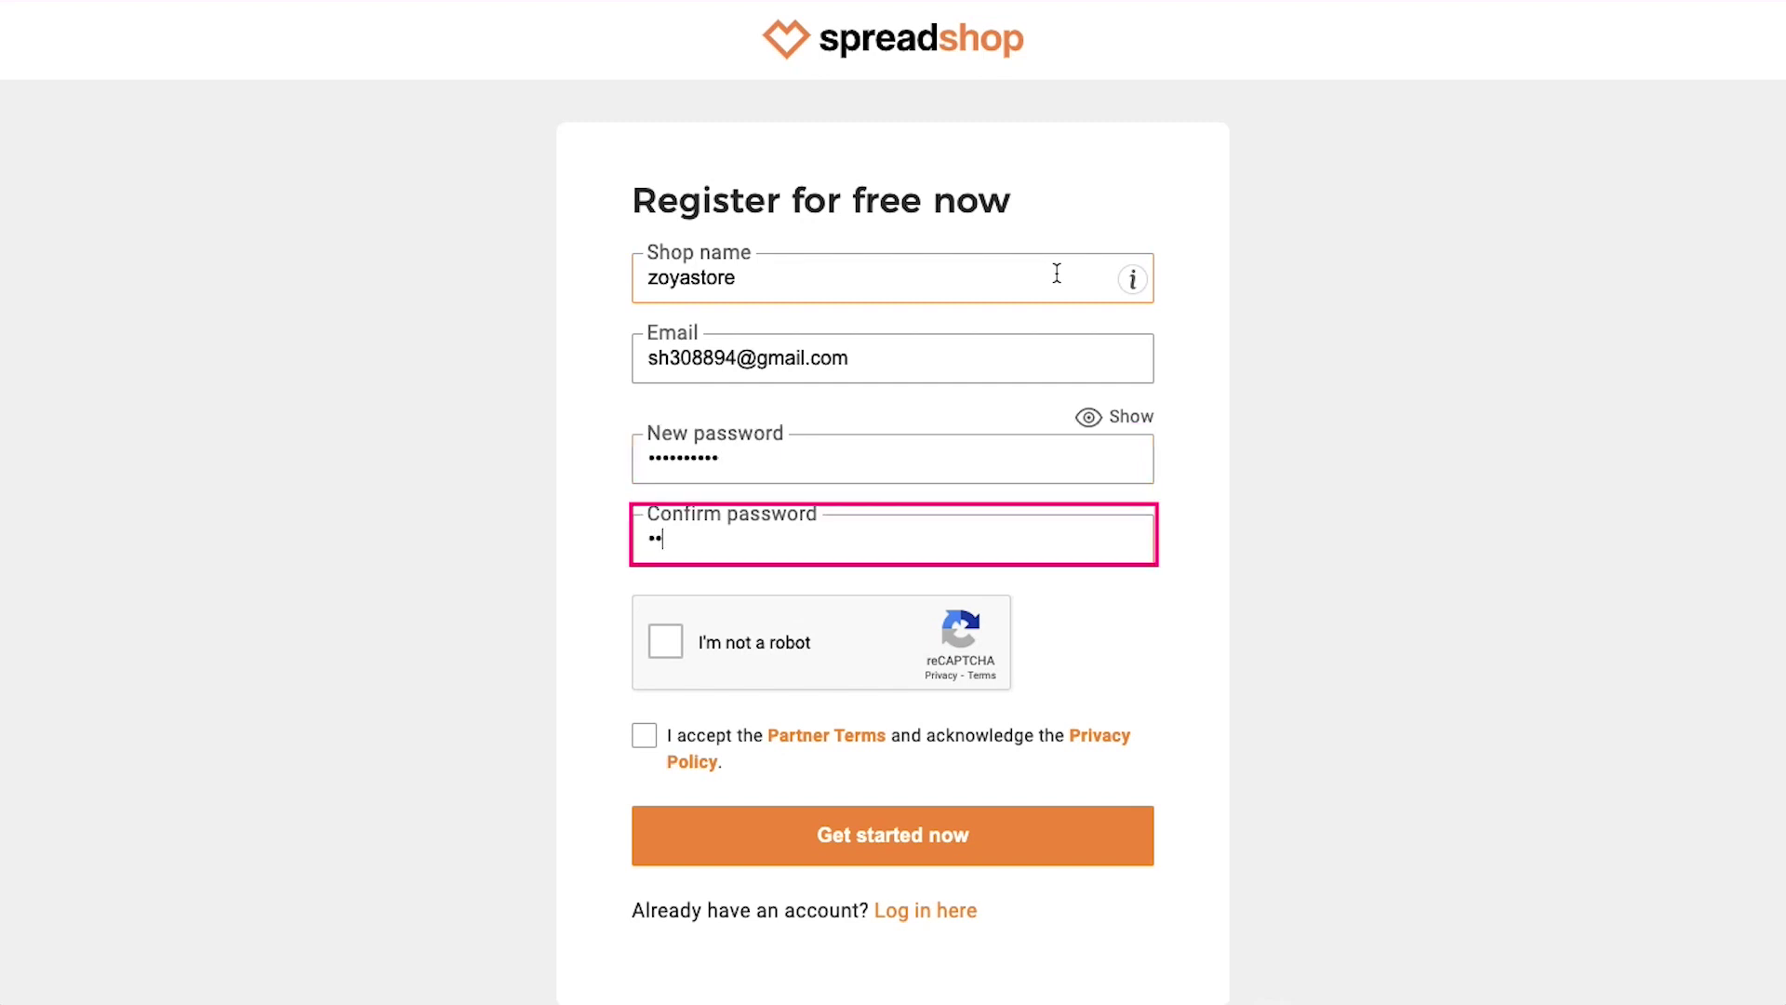
{"action": "type", "text": "••••••••"}
{"action": "left_click", "coordinate": [1039, 581]}
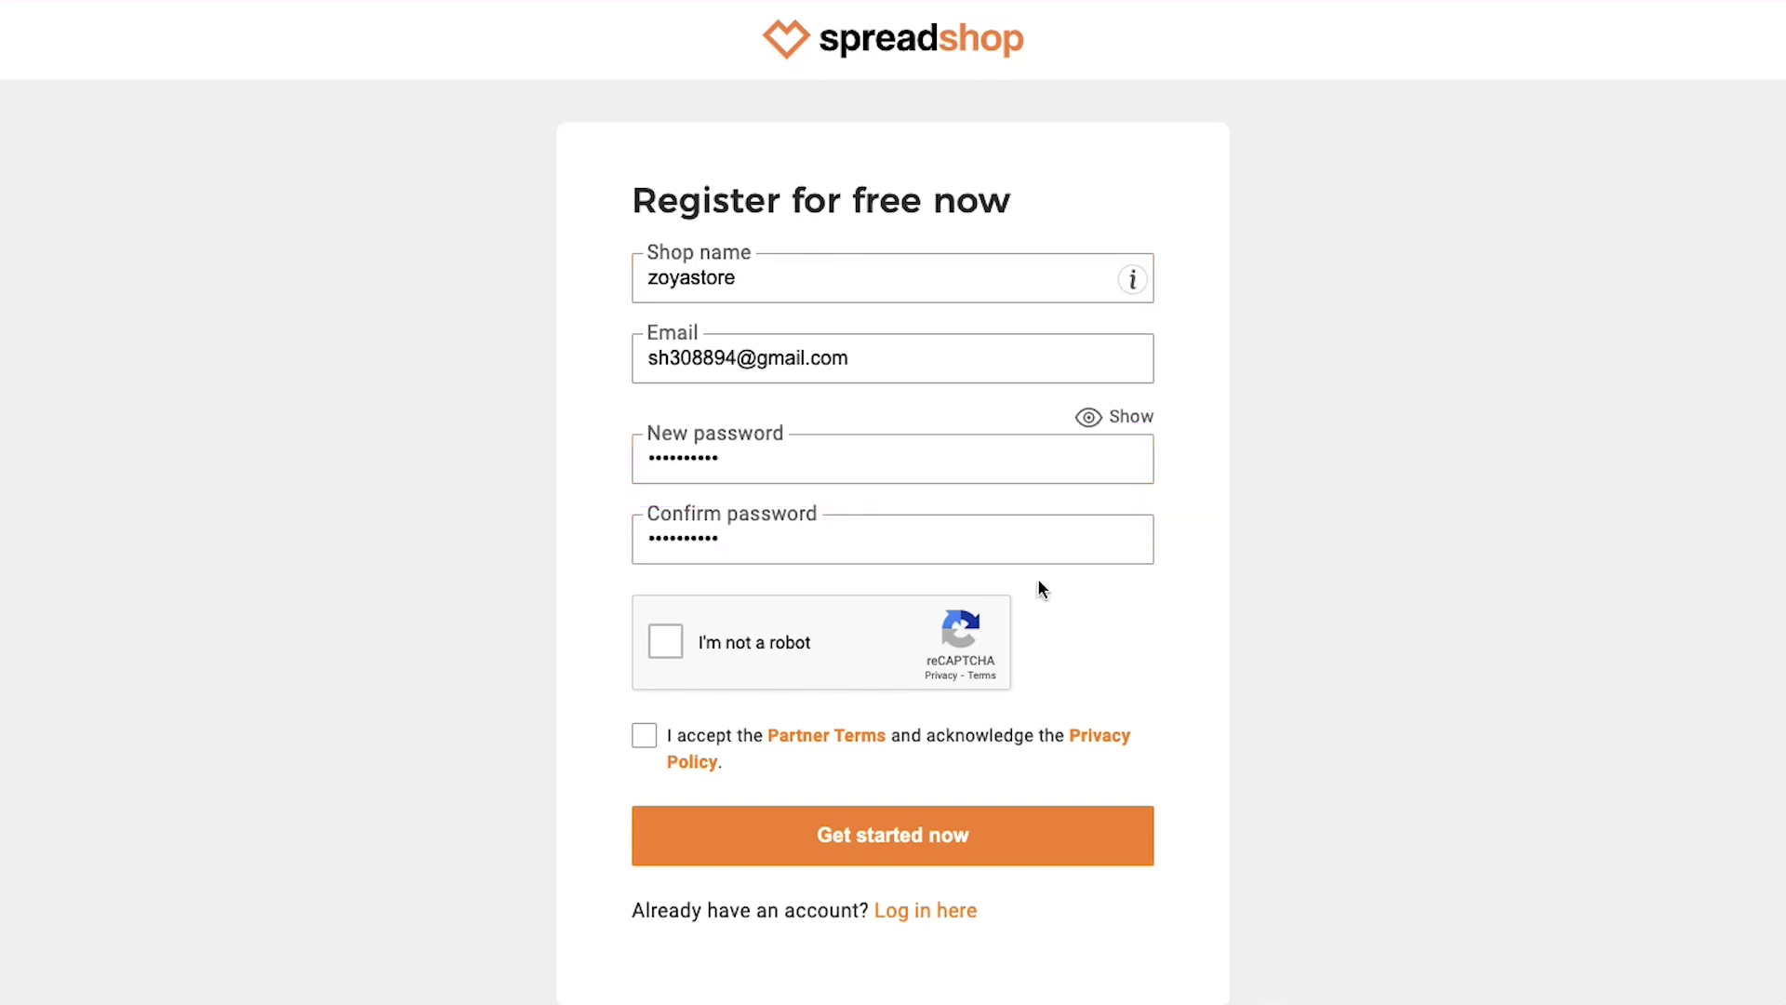
Pass the reCAPTCHA, accept the Partner Terms and submit the registration with Get started now
{"action": "left_click", "coordinate": [804, 631]}
{"action": "left_click", "coordinate": [651, 736]}
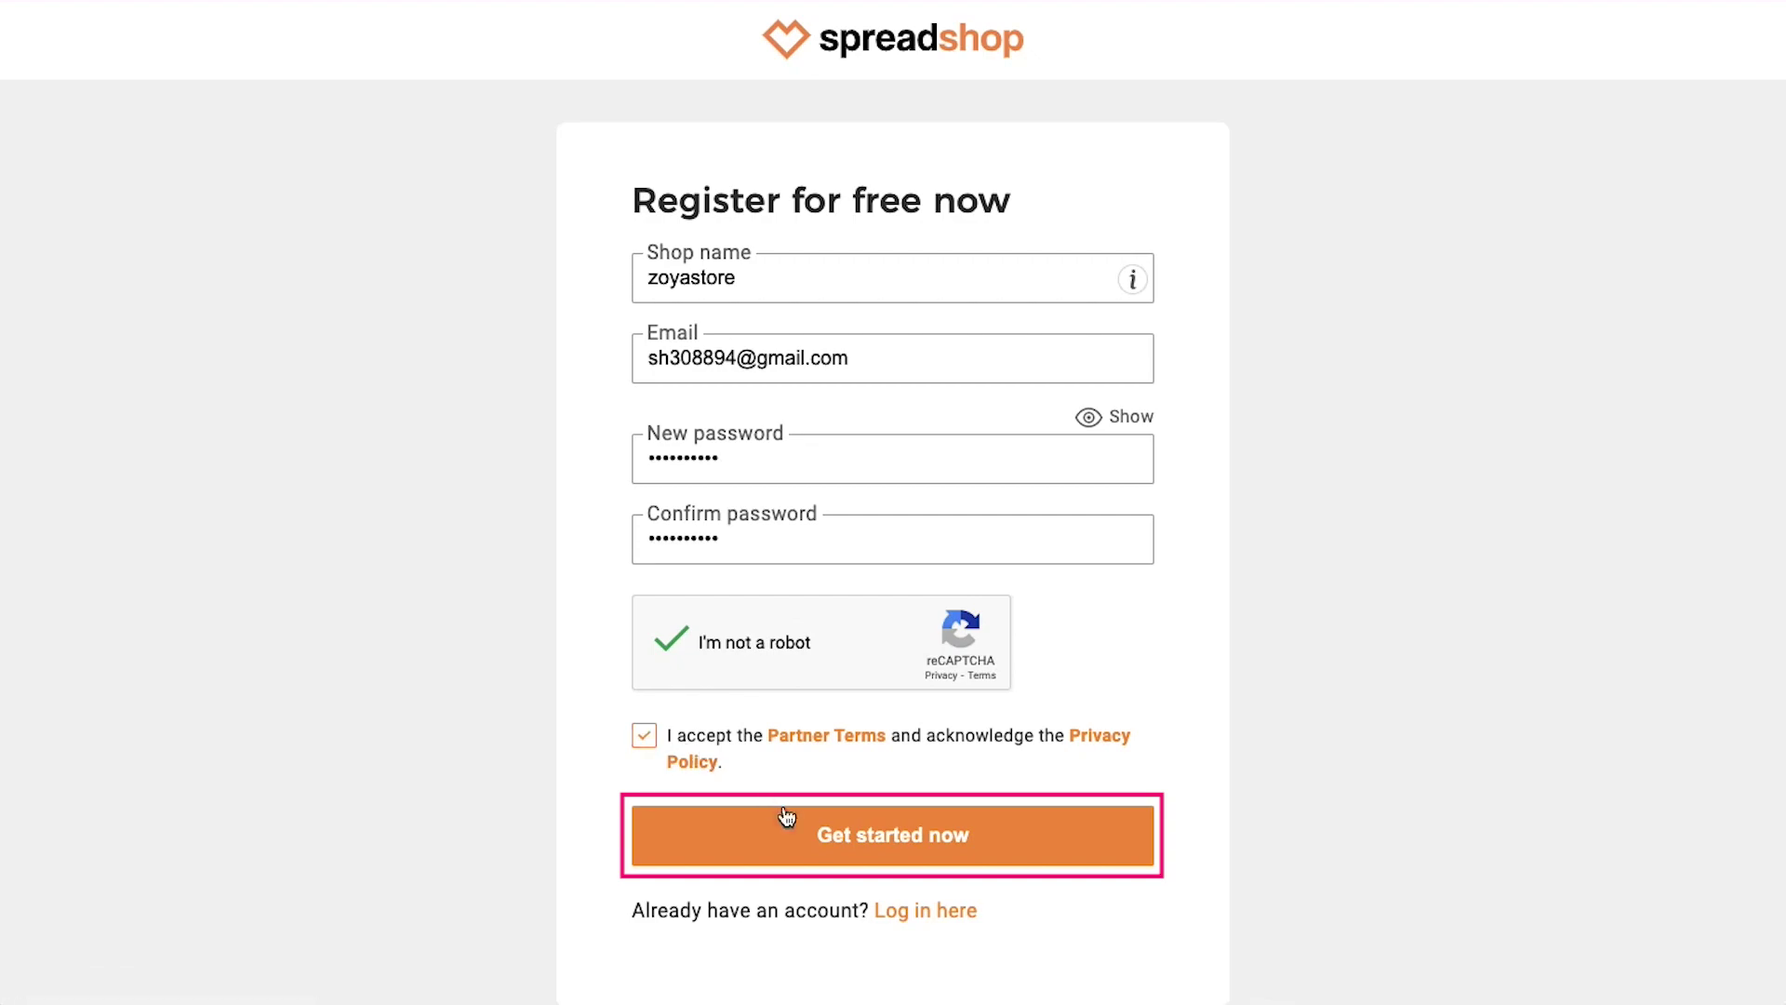
{"action": "left_click", "coordinate": [823, 837]}
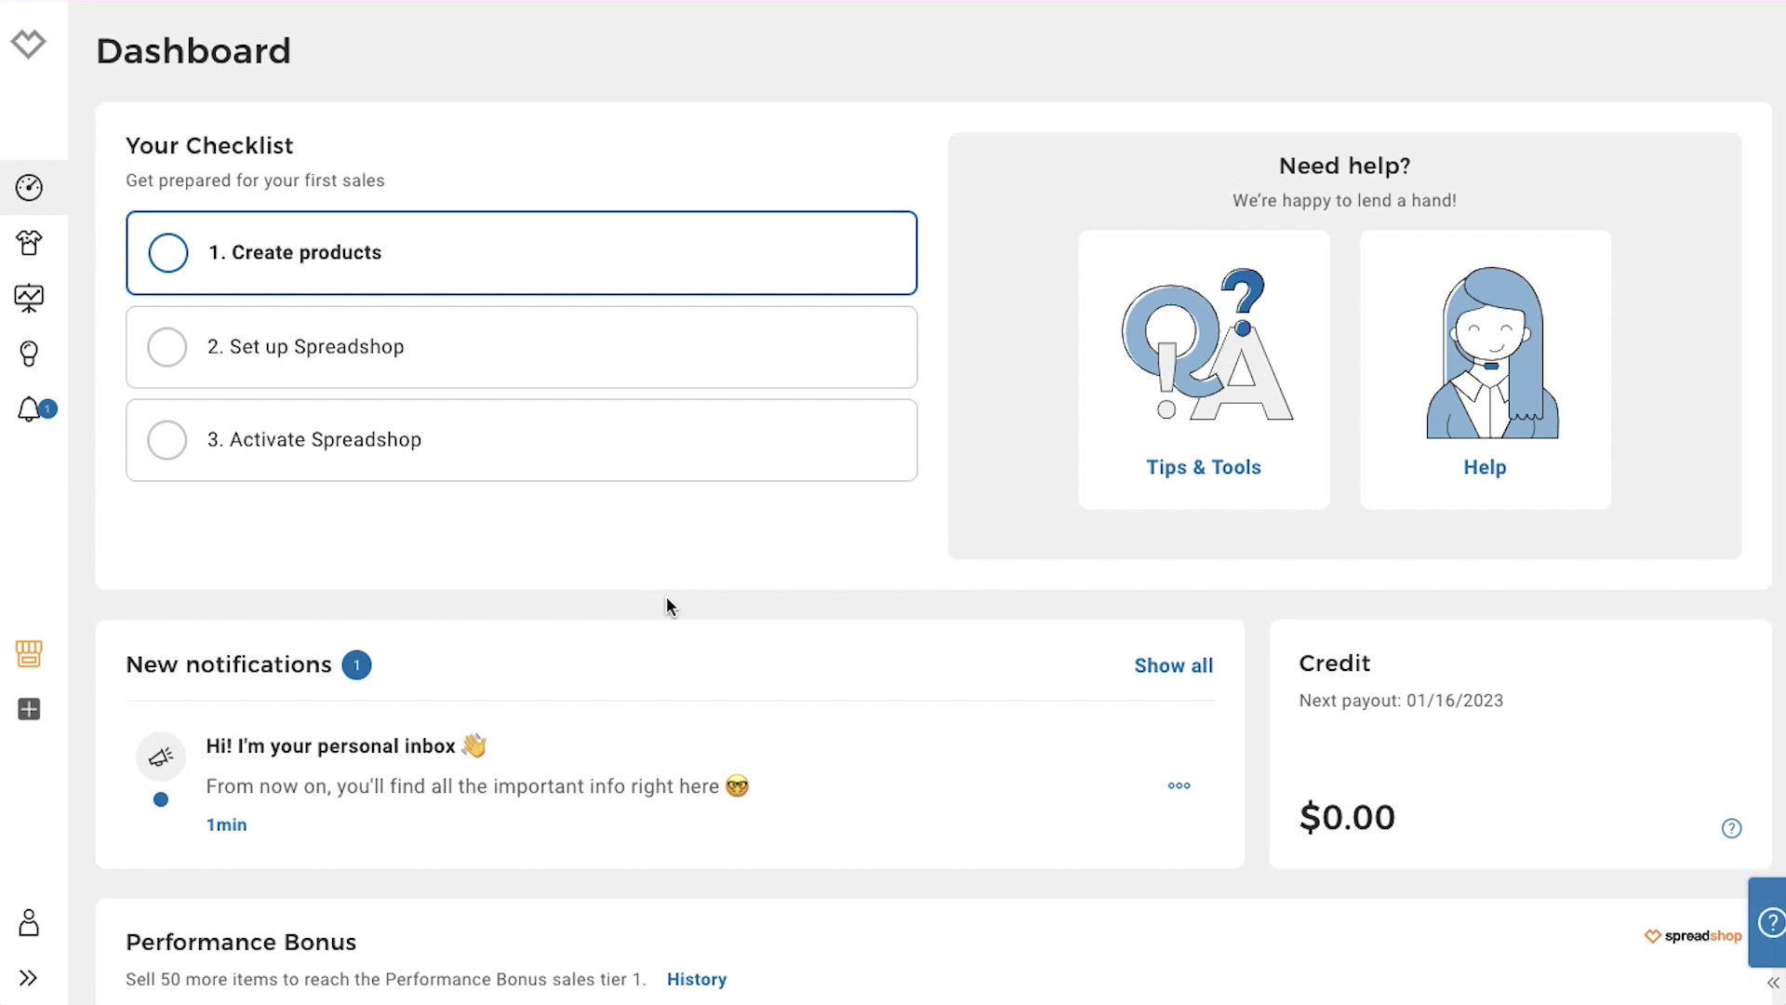
Switch from the dashboard to the Designs upload page via the left sidebar
{"action": "left_click", "coordinate": [63, 245]}
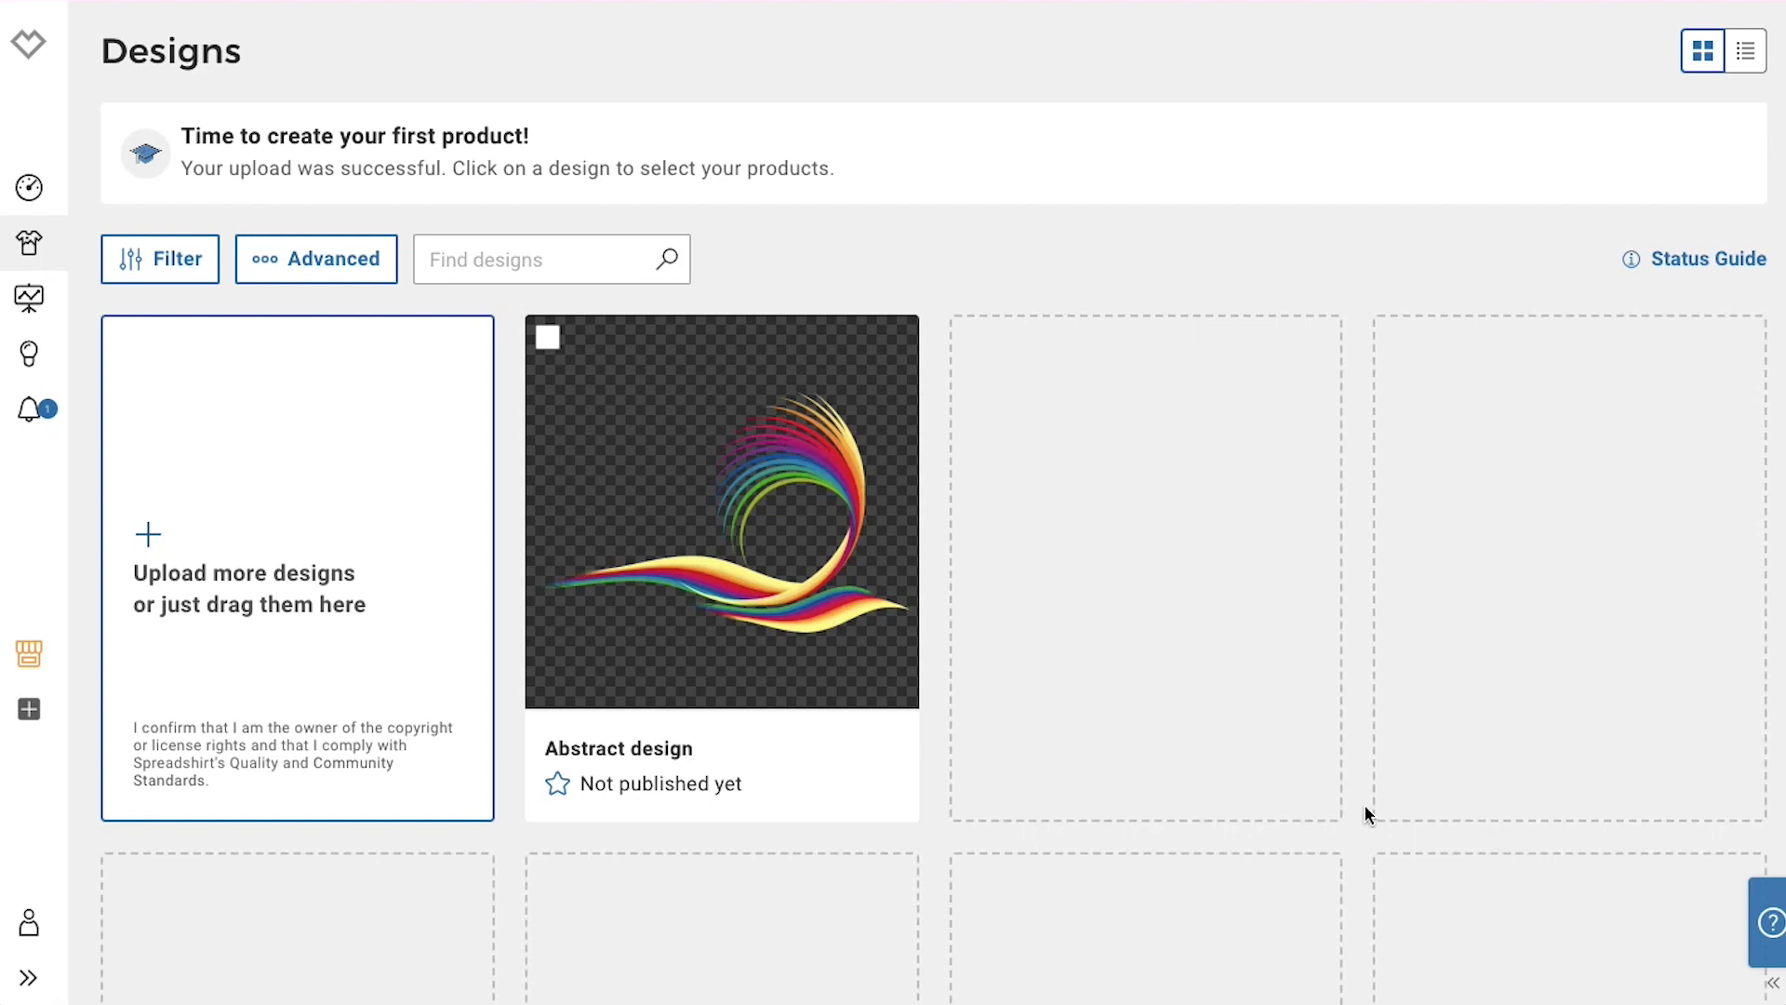
Pick the Abstract design, remove the Unisex Baseball T-Shirt, and open the Men's T-Shirt editor
{"action": "left_click", "coordinate": [819, 590]}
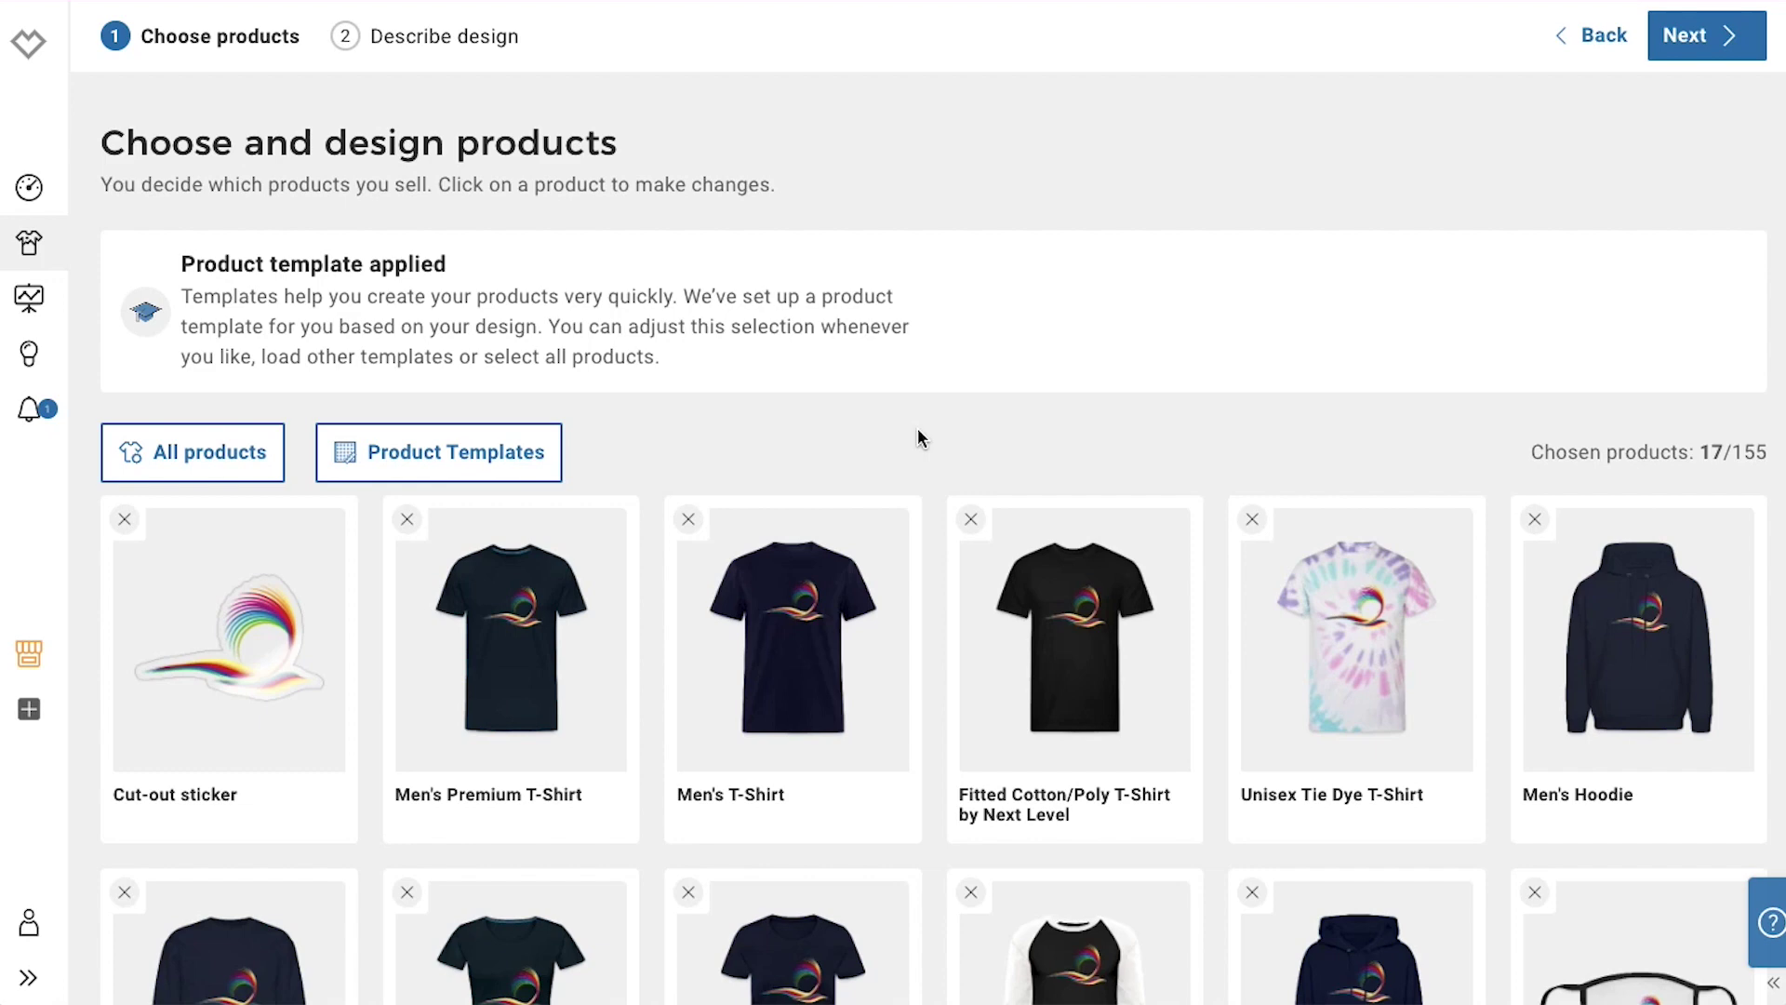
{"action": "scroll", "coordinate": [917, 429], "scroll_direction": "down", "scroll_amount": 3}
{"action": "scroll", "coordinate": [917, 427], "scroll_direction": "down", "scroll_amount": 3}
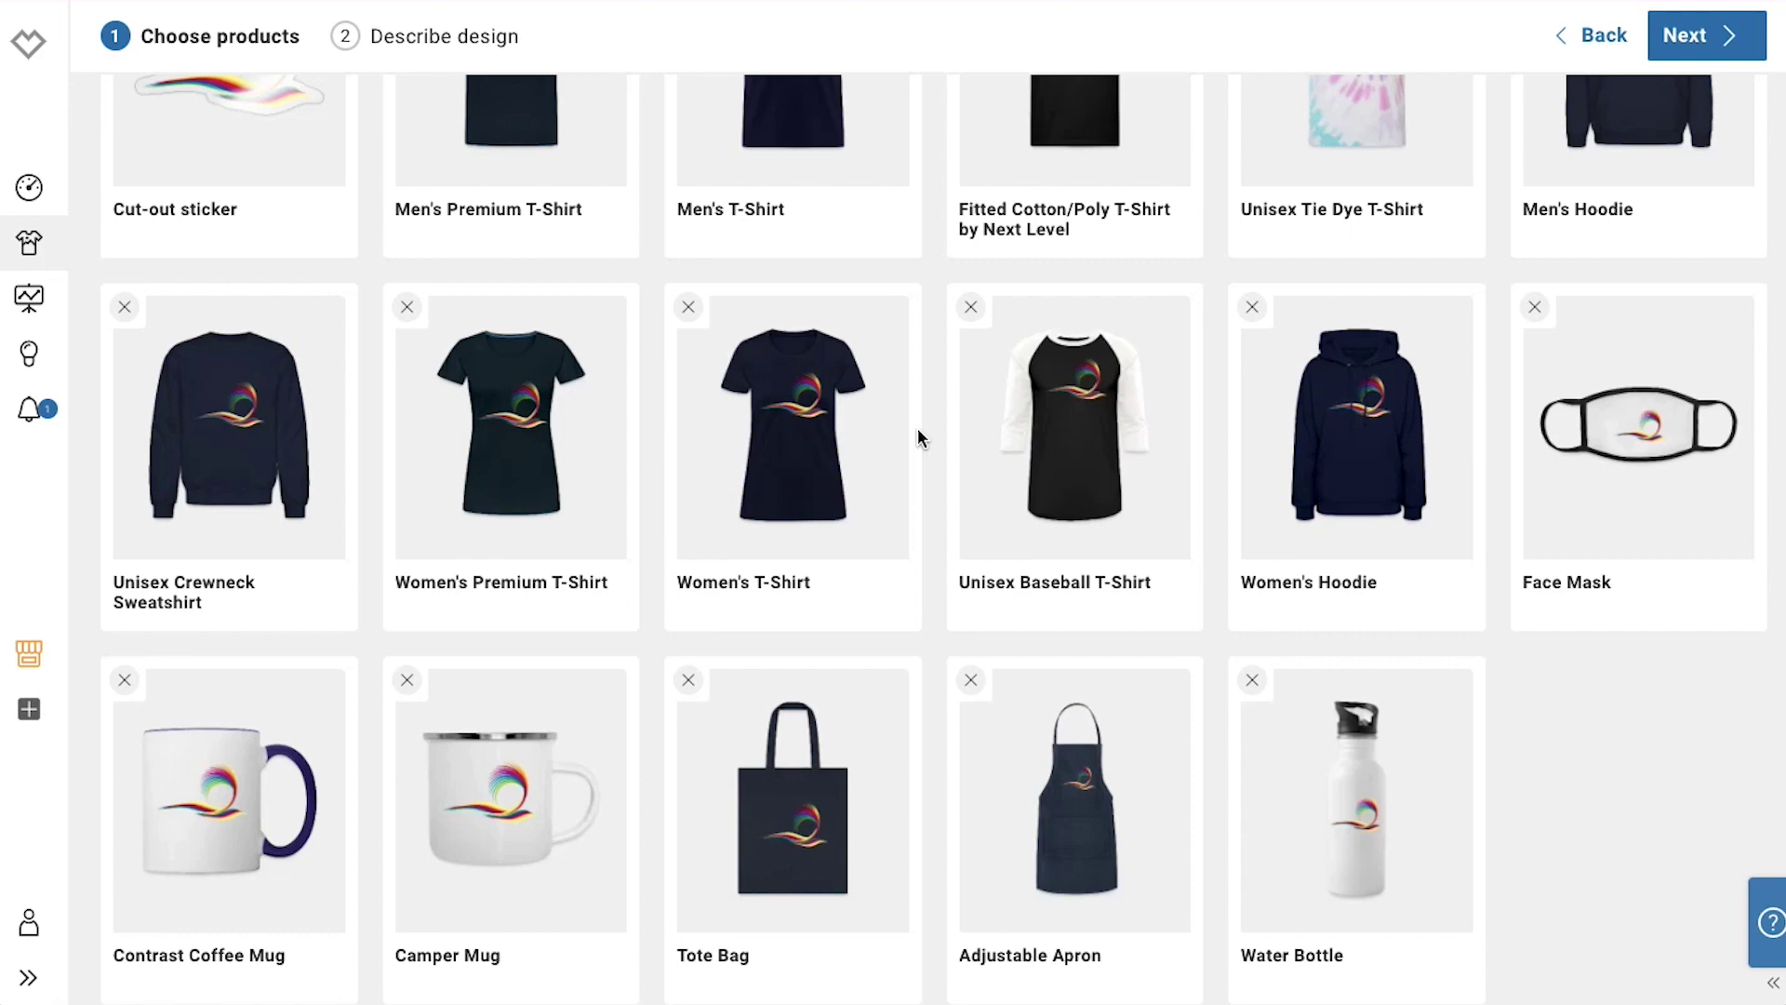
{"action": "left_click", "coordinate": [971, 309]}
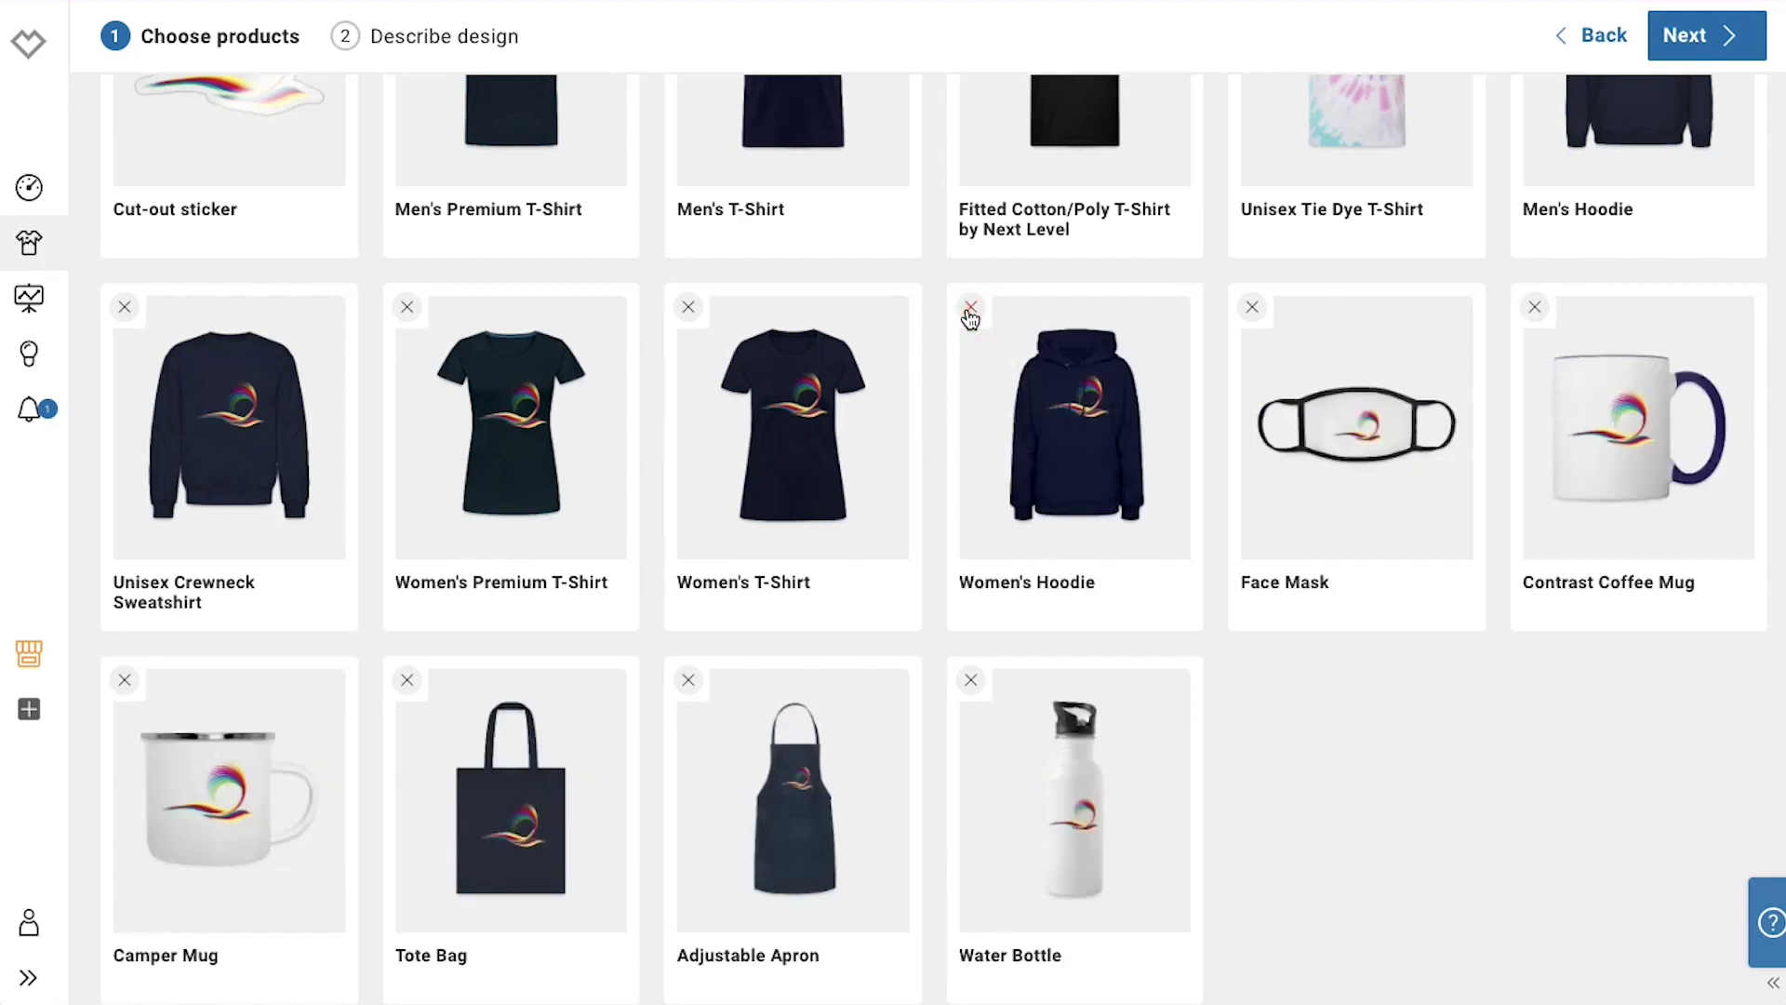
{"action": "scroll", "coordinate": [935, 293], "scroll_direction": "up", "scroll_amount": 6}
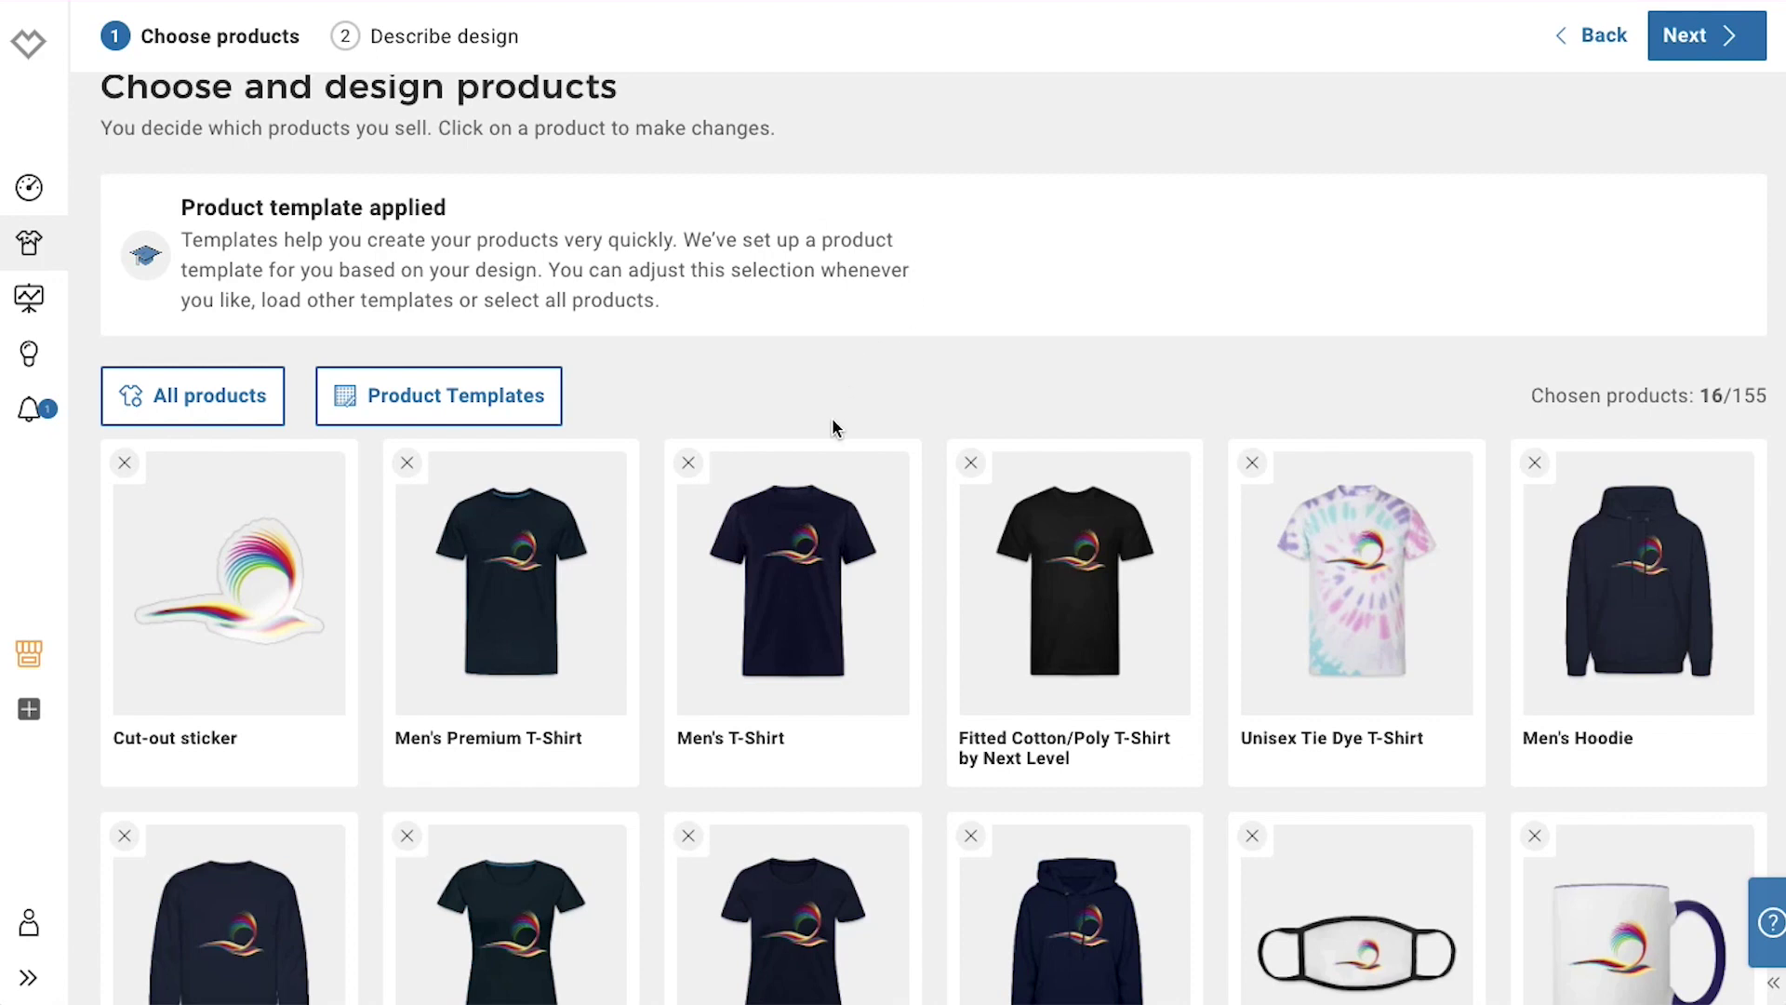
{"action": "left_click", "coordinate": [833, 523]}
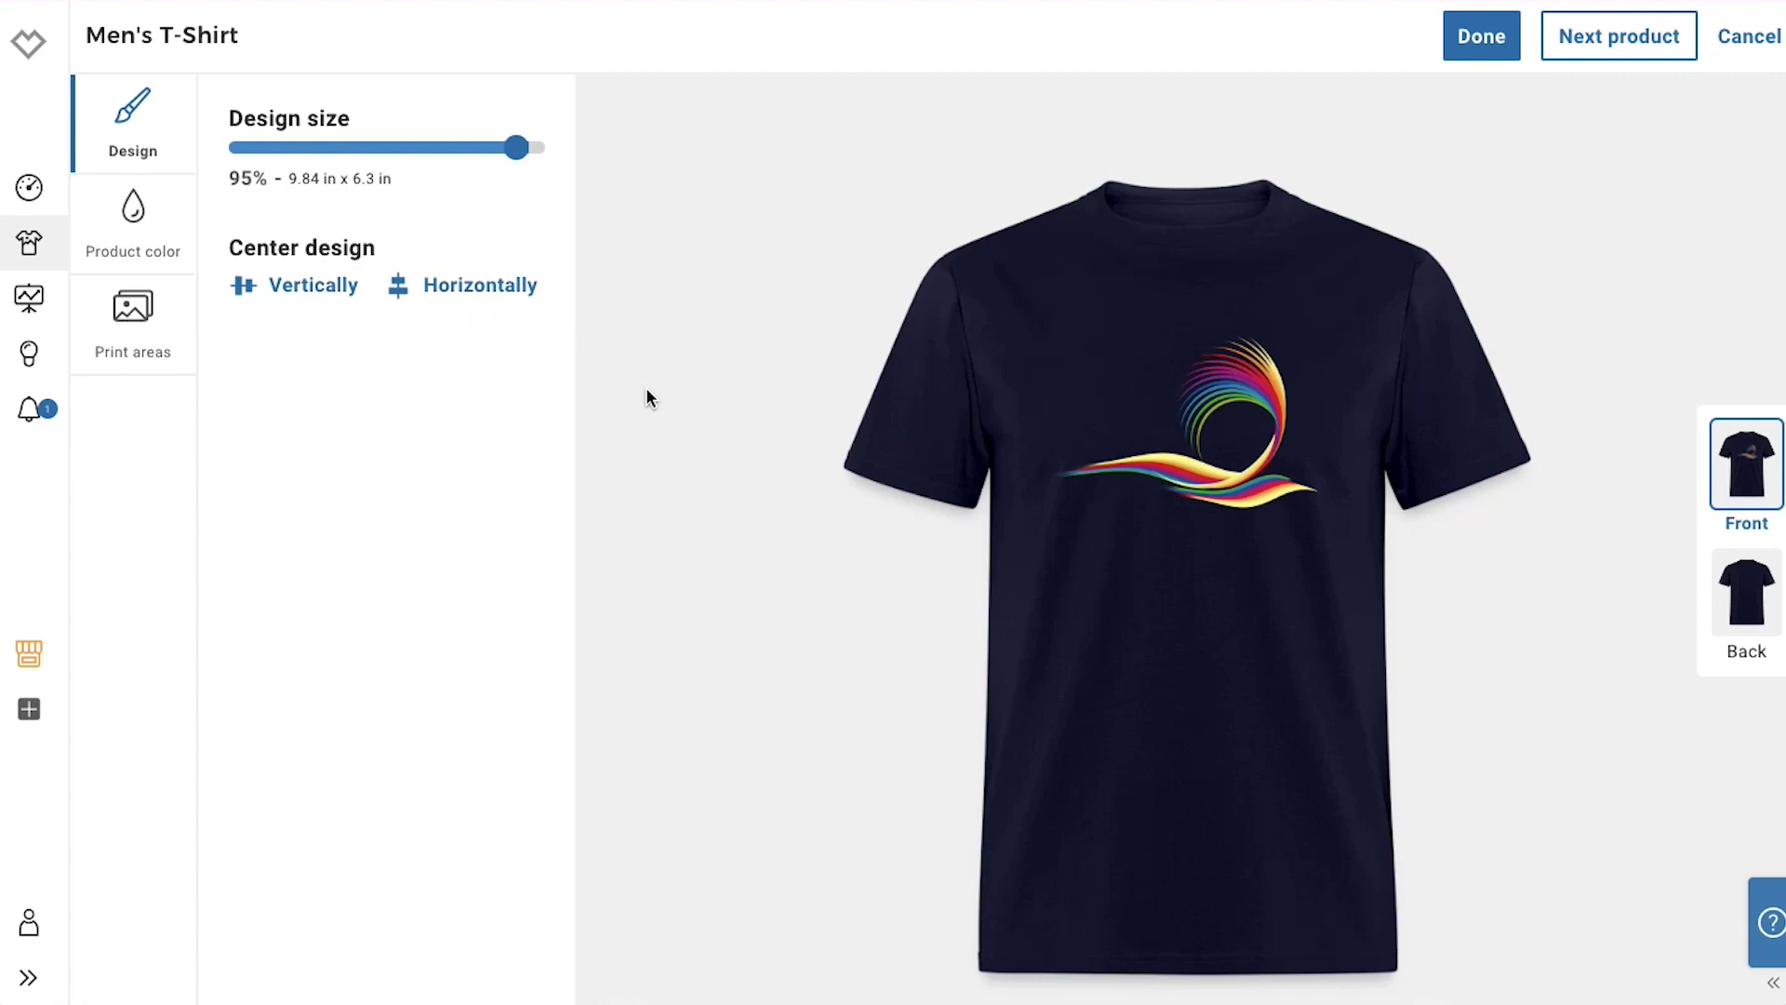
Make turquoise the Men's T-Shirt default colour and deactivate dark grey and light green
{"action": "left_click", "coordinate": [161, 232]}
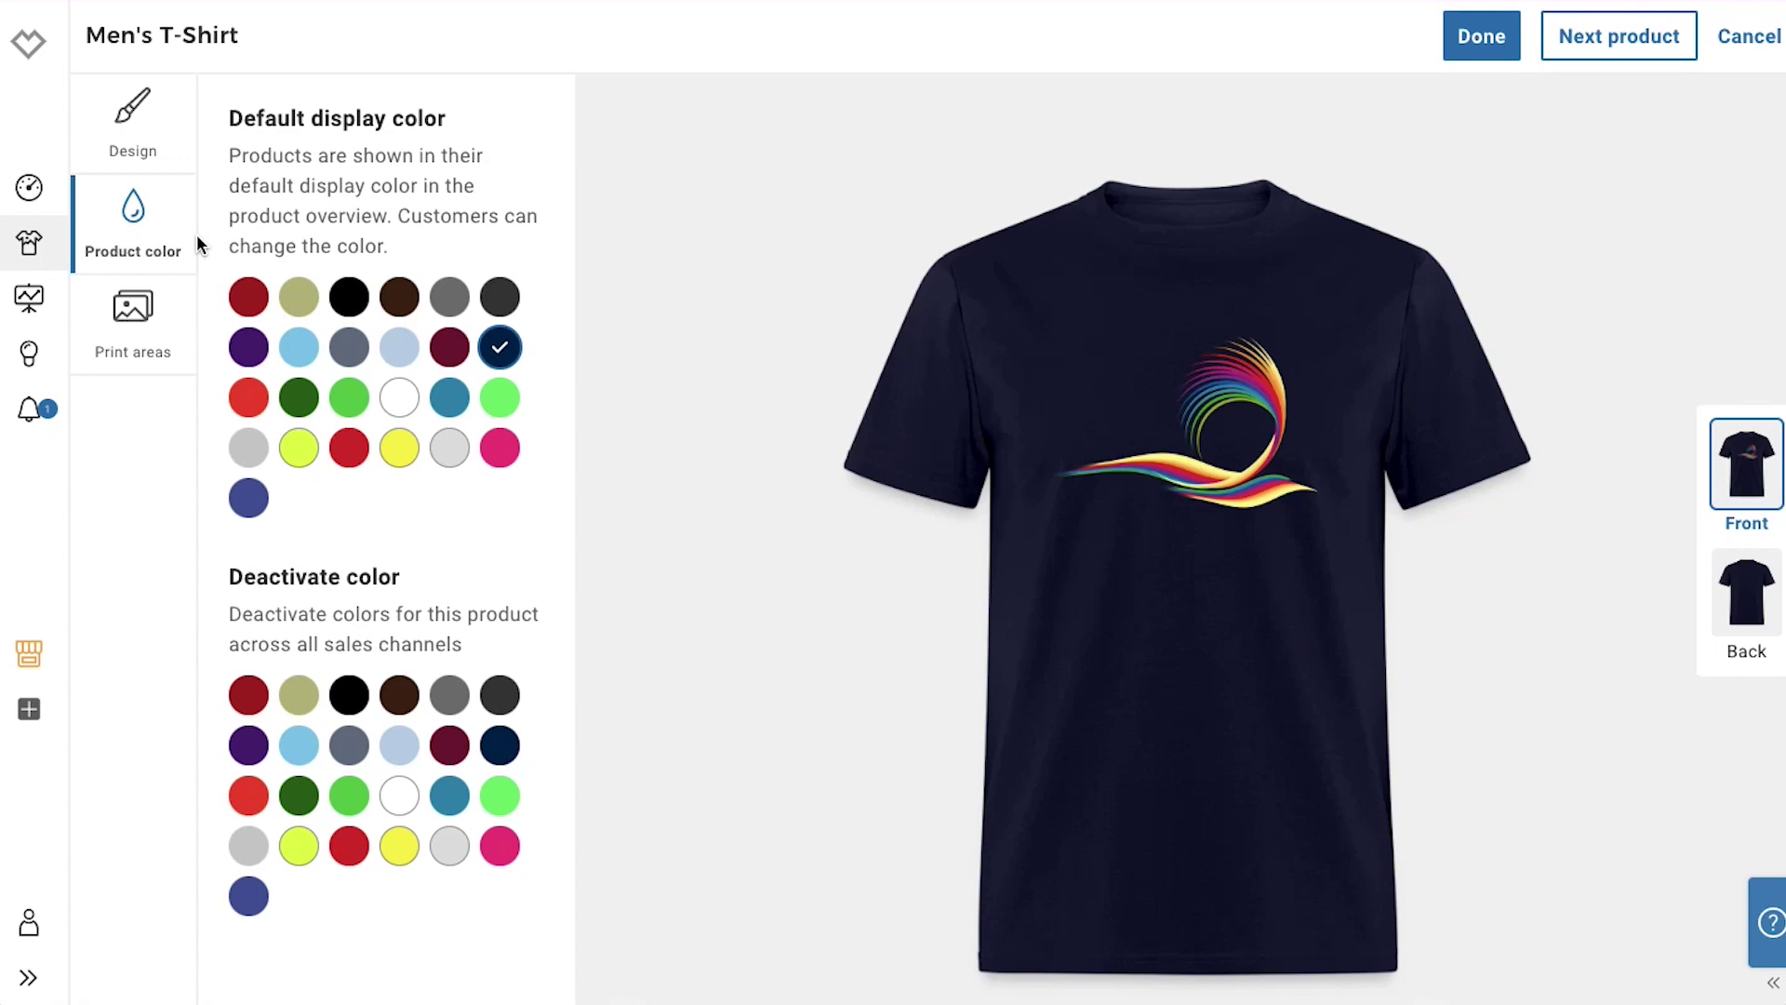
{"action": "left_click", "coordinate": [399, 397]}
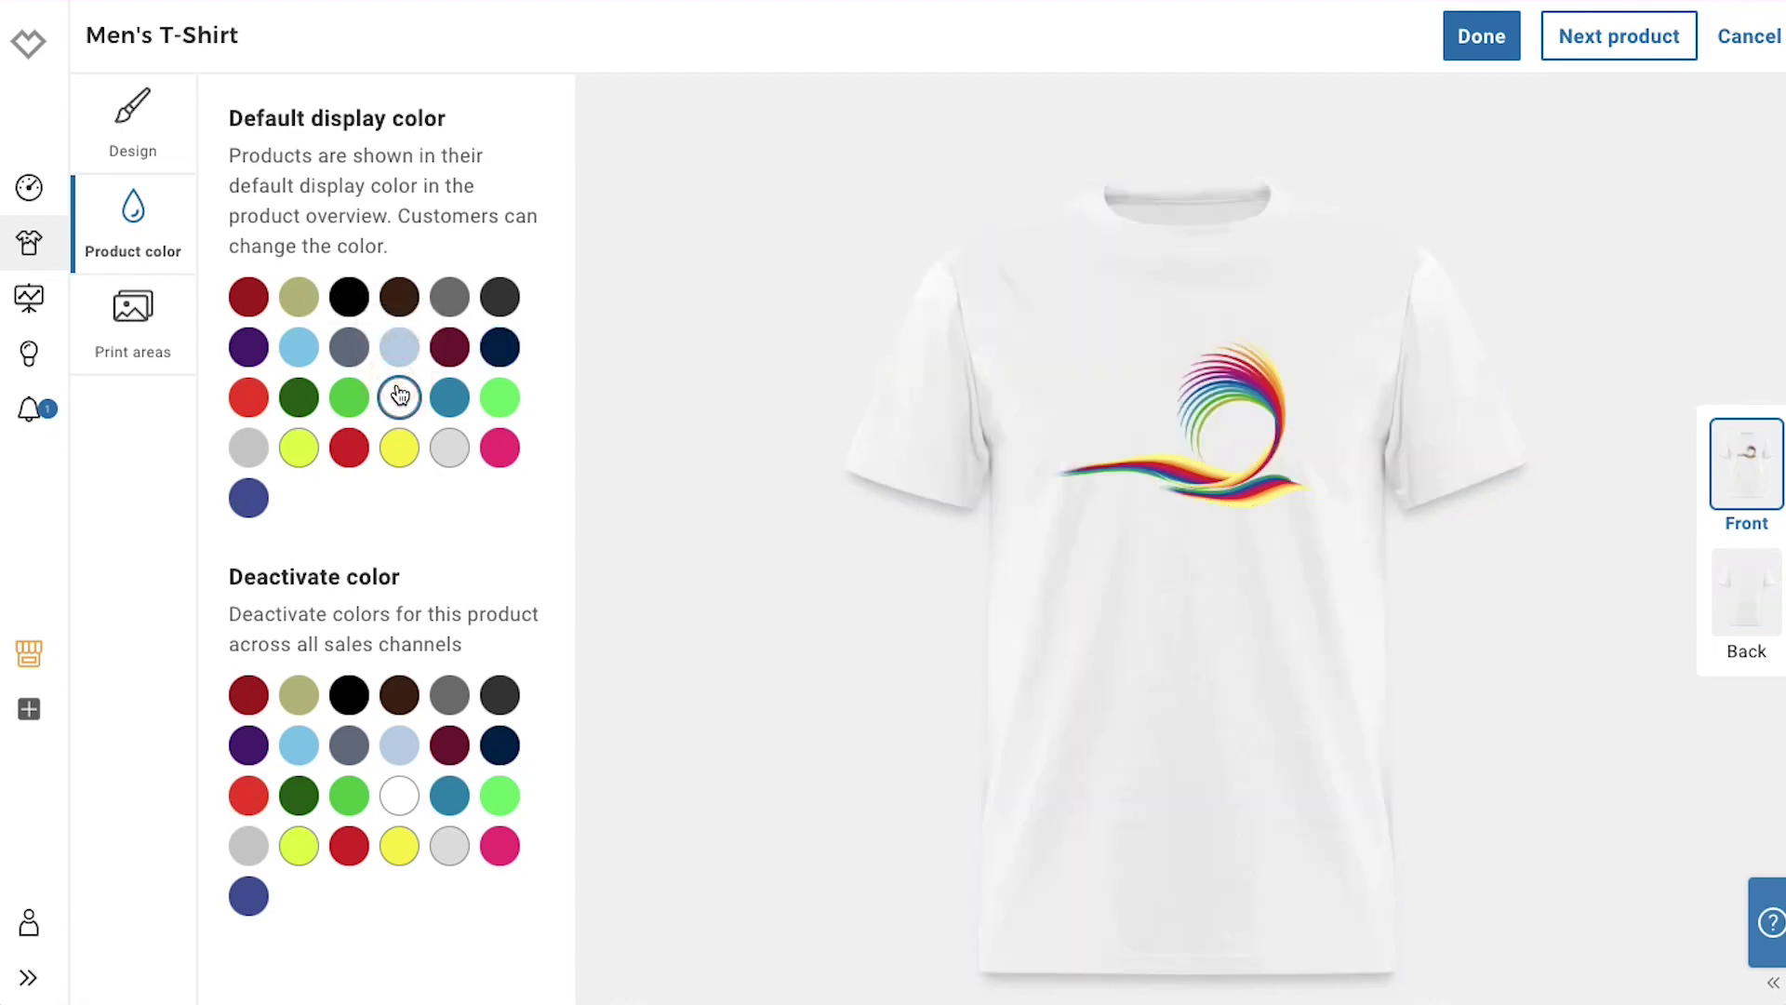
{"action": "left_click", "coordinate": [449, 400]}
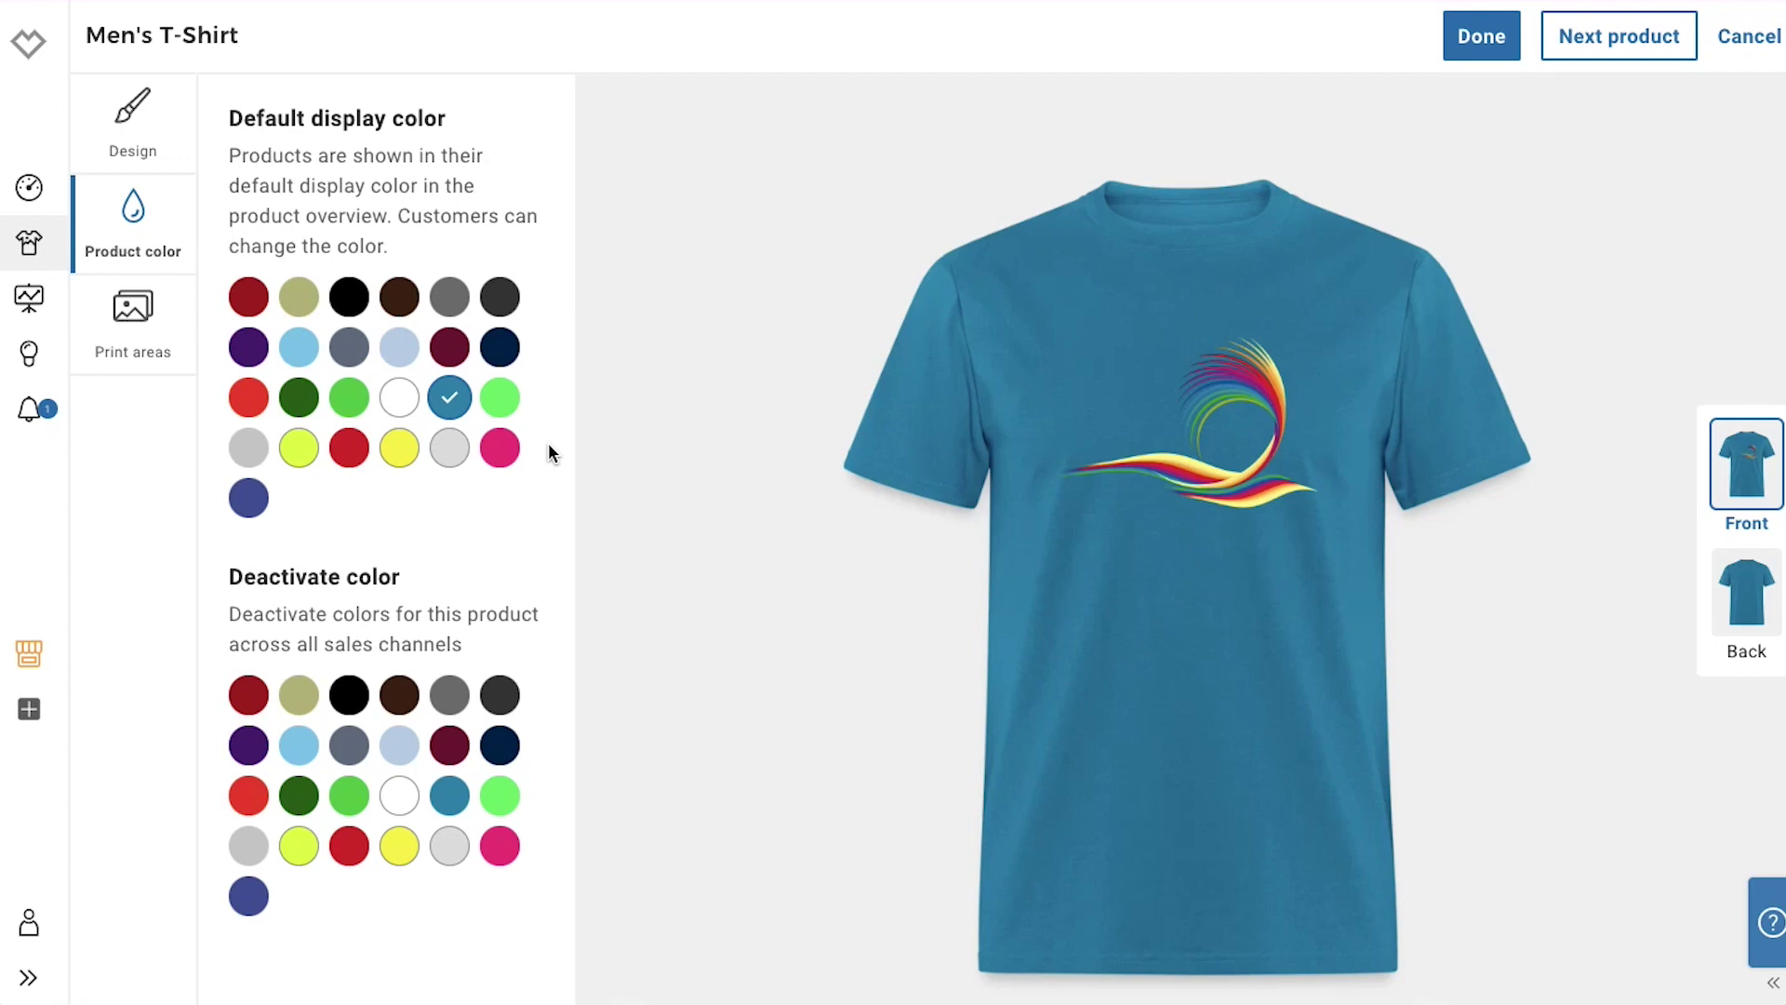
{"action": "left_click", "coordinate": [501, 692]}
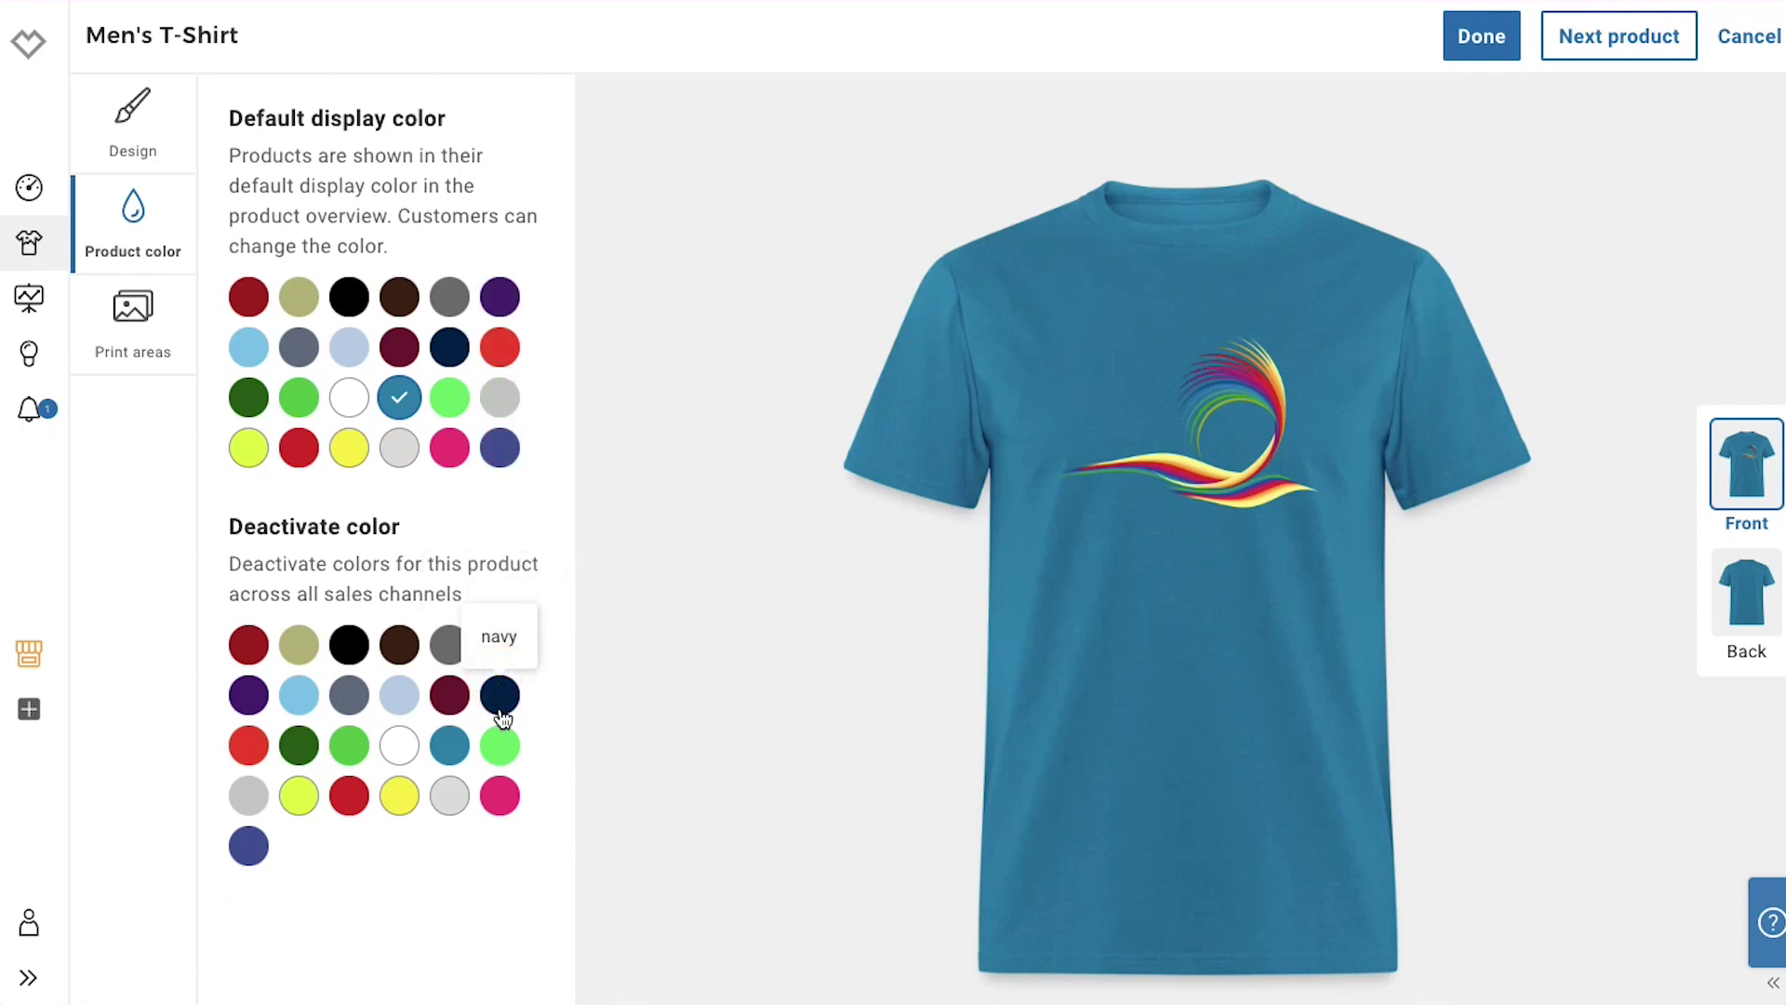
{"action": "left_click", "coordinate": [501, 746]}
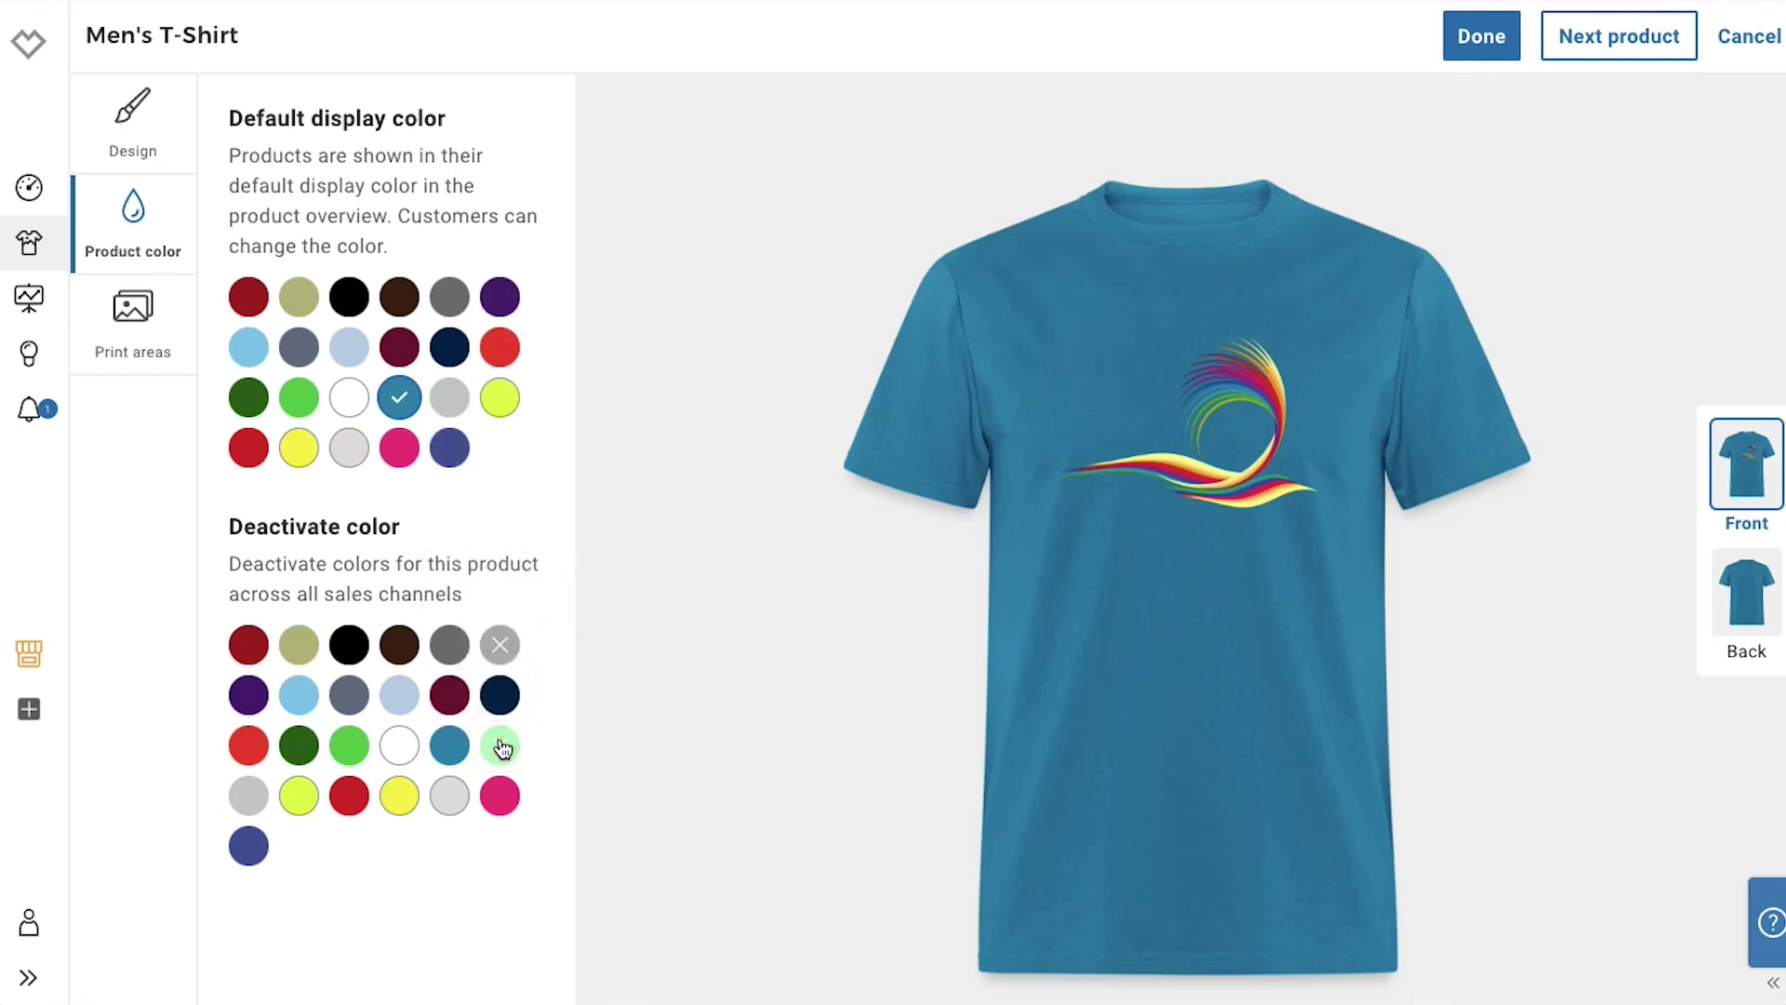
Check the Front print area placement, then save the Men's T-Shirt with Done
{"action": "left_click", "coordinate": [130, 327]}
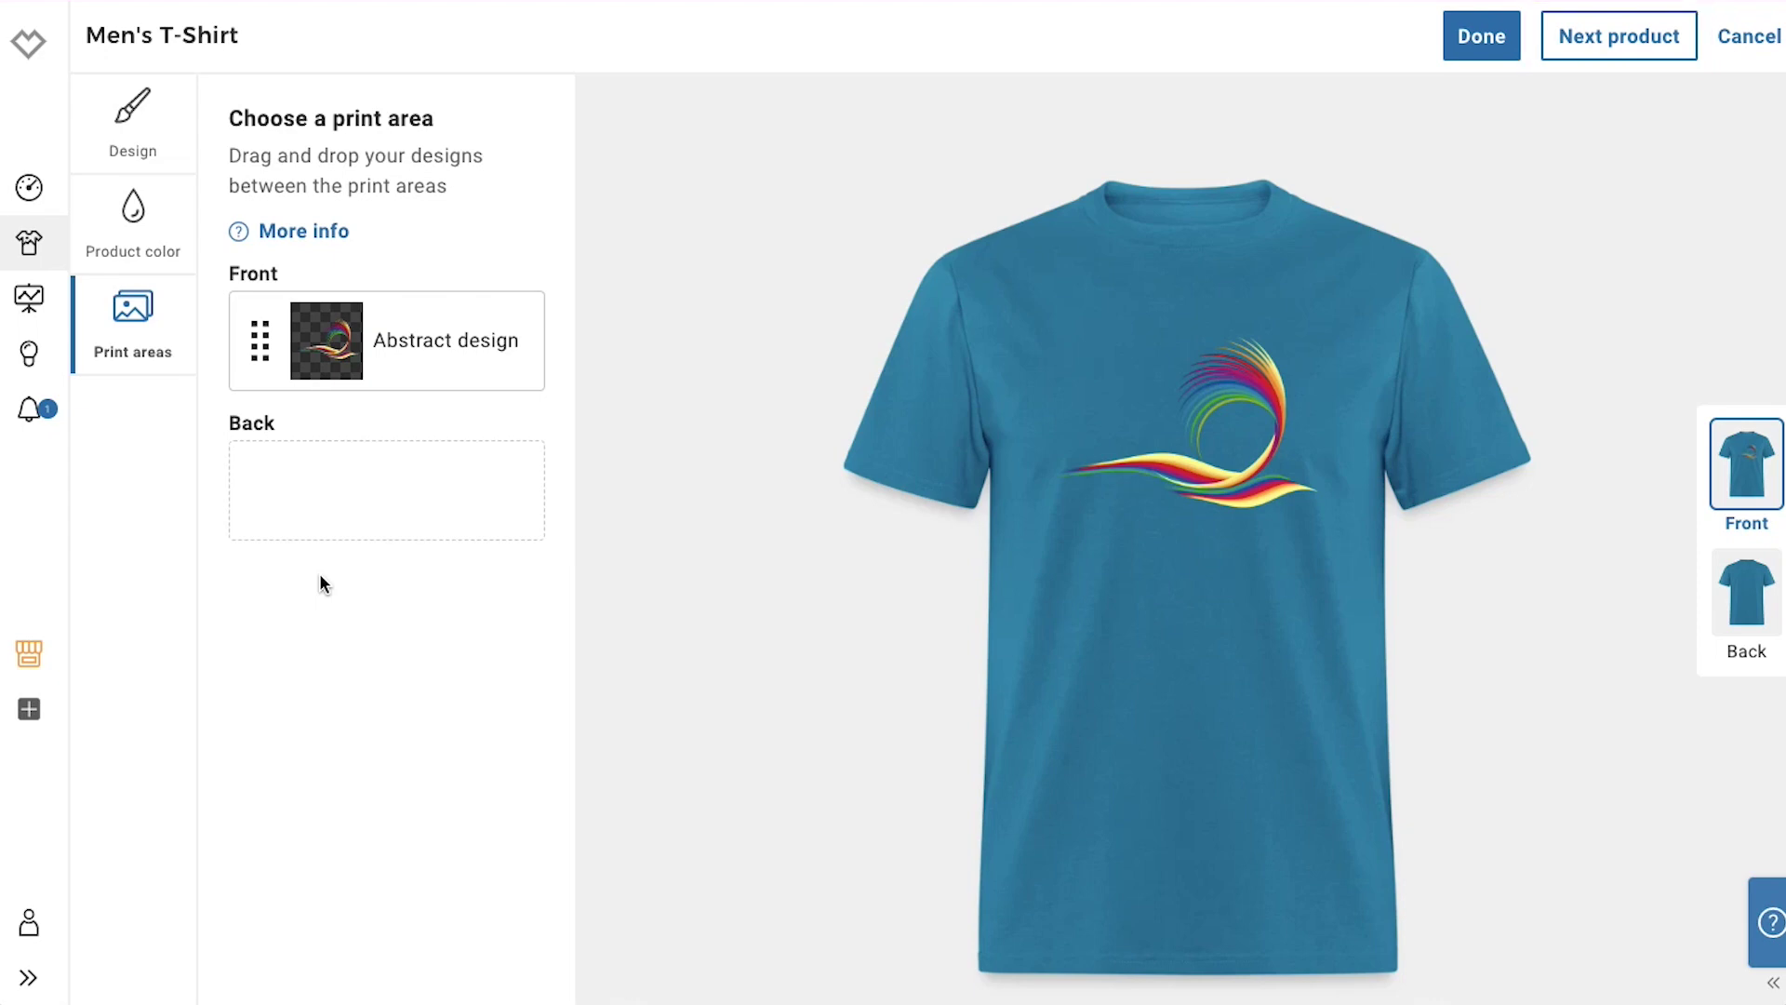
{"action": "left_click", "coordinate": [1480, 53]}
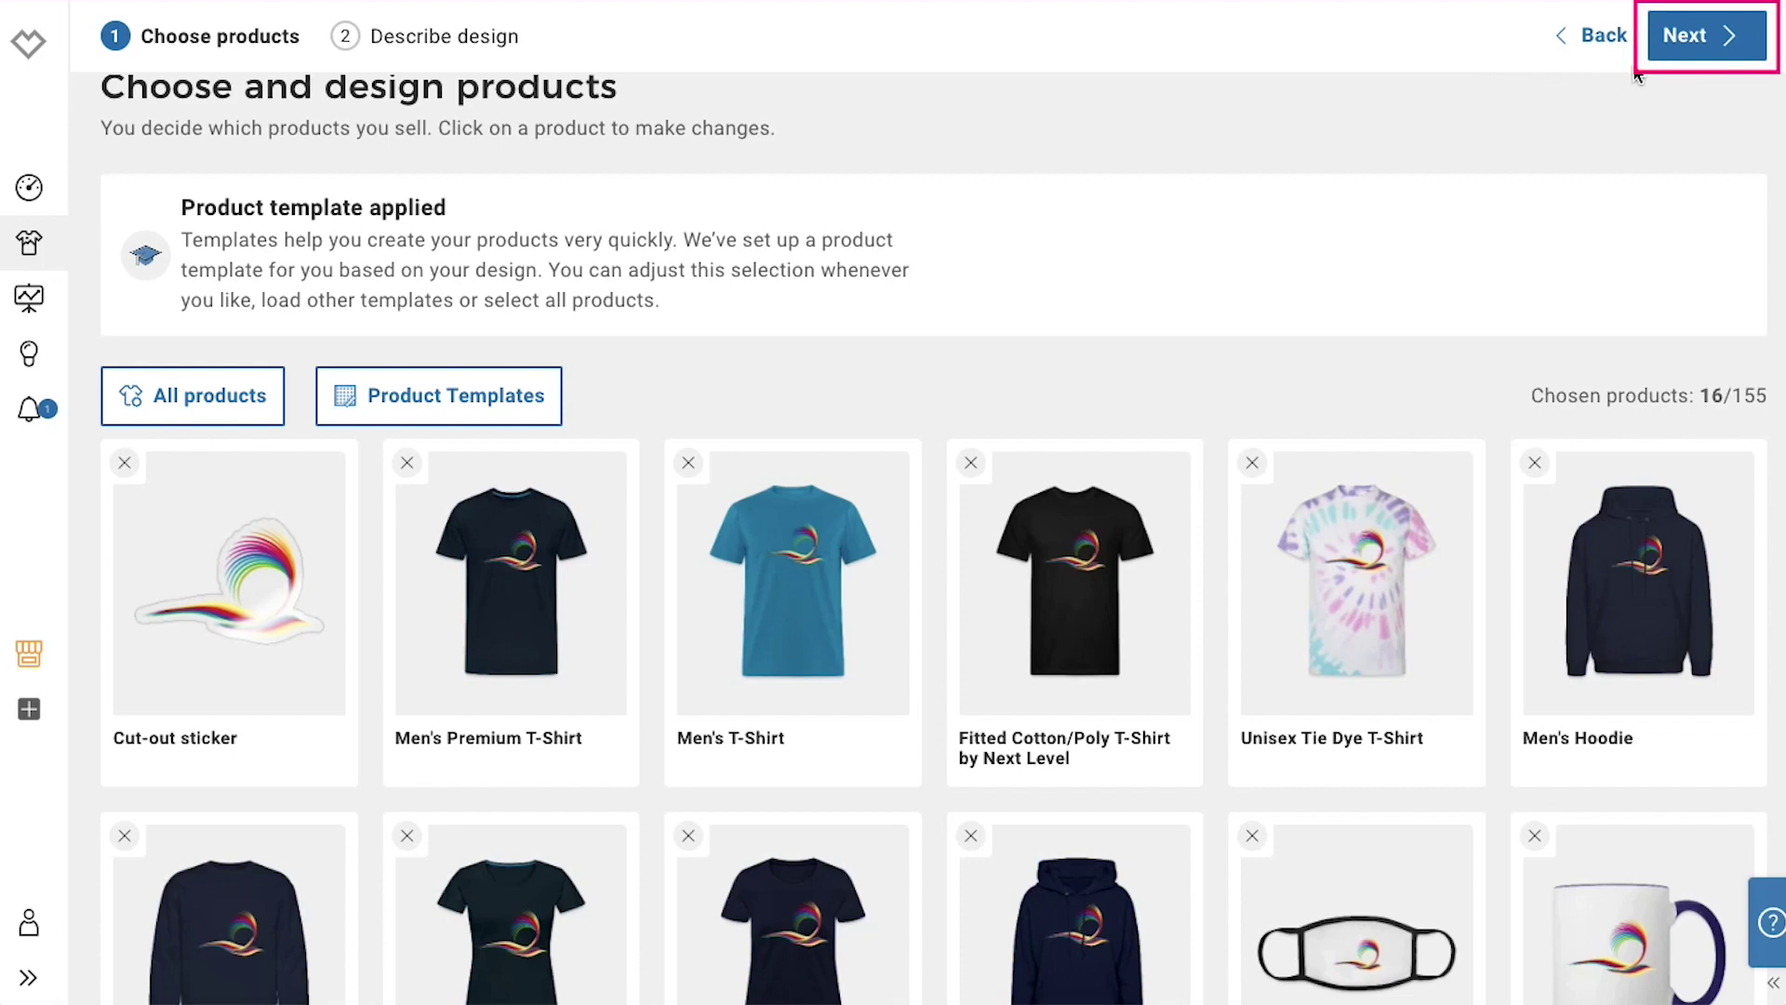
Go to the description form, tag it Abstract, design and designer, and create the products
{"action": "left_click", "coordinate": [1661, 46]}
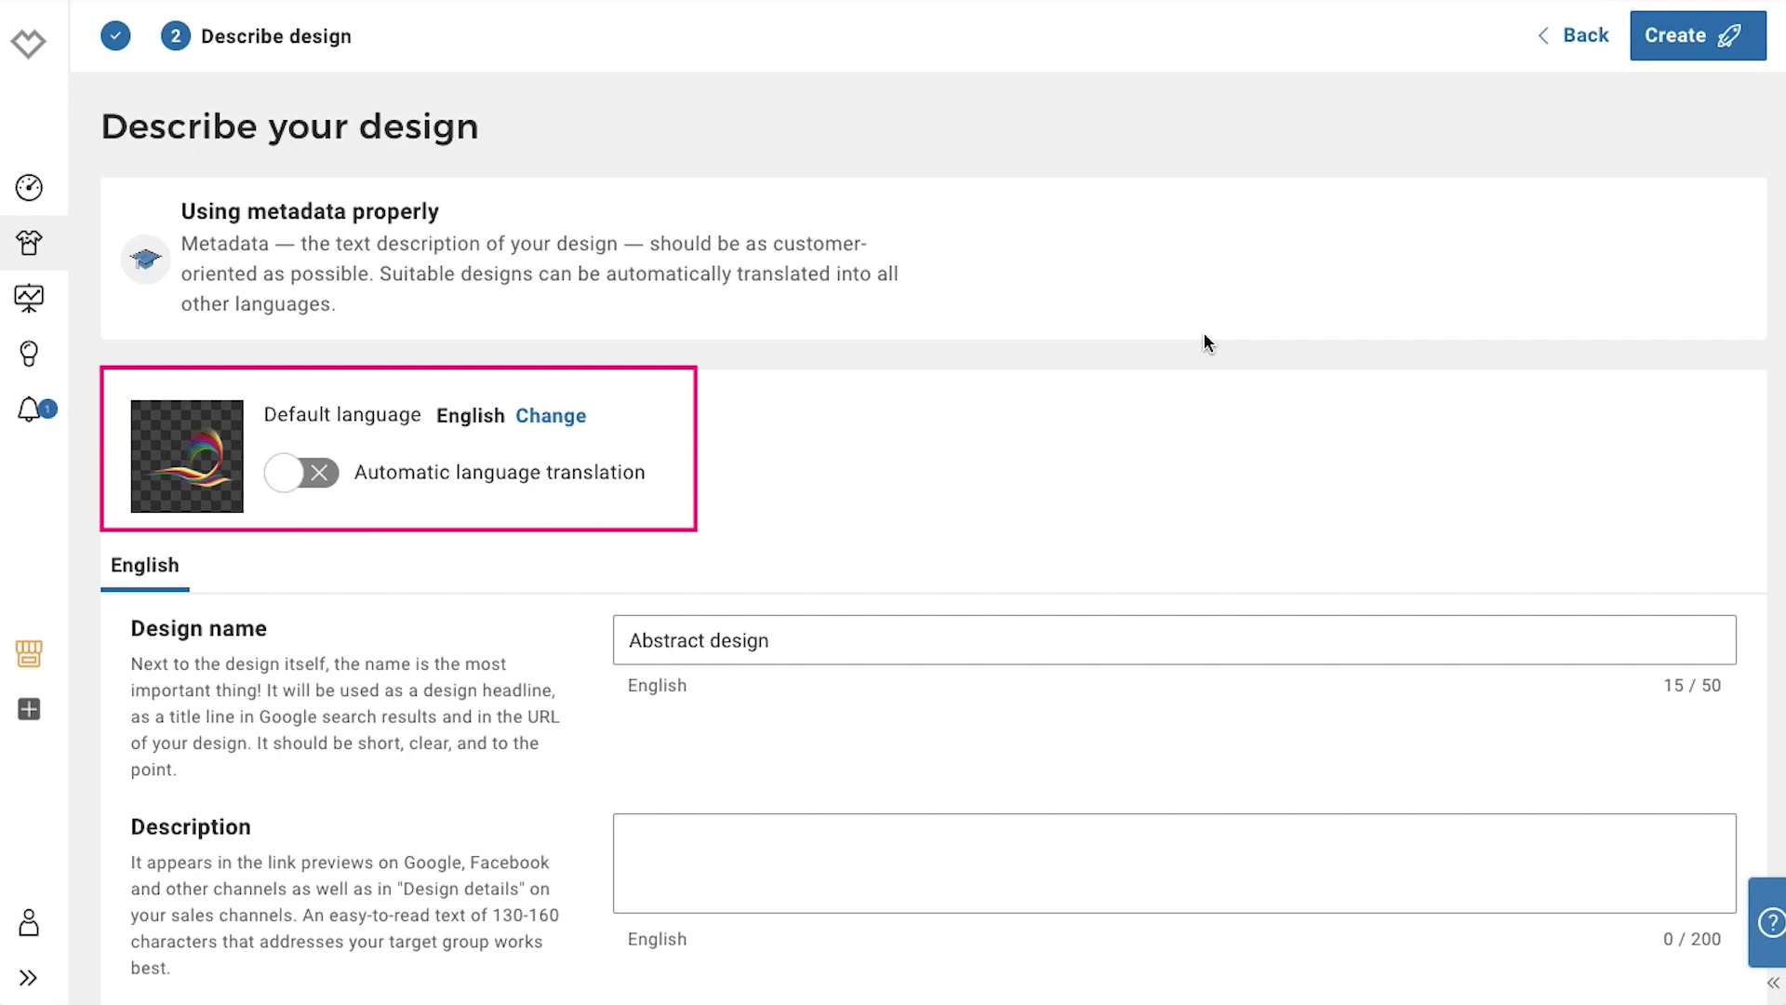
{"action": "scroll", "coordinate": [1204, 332], "scroll_direction": "down", "scroll_amount": 3}
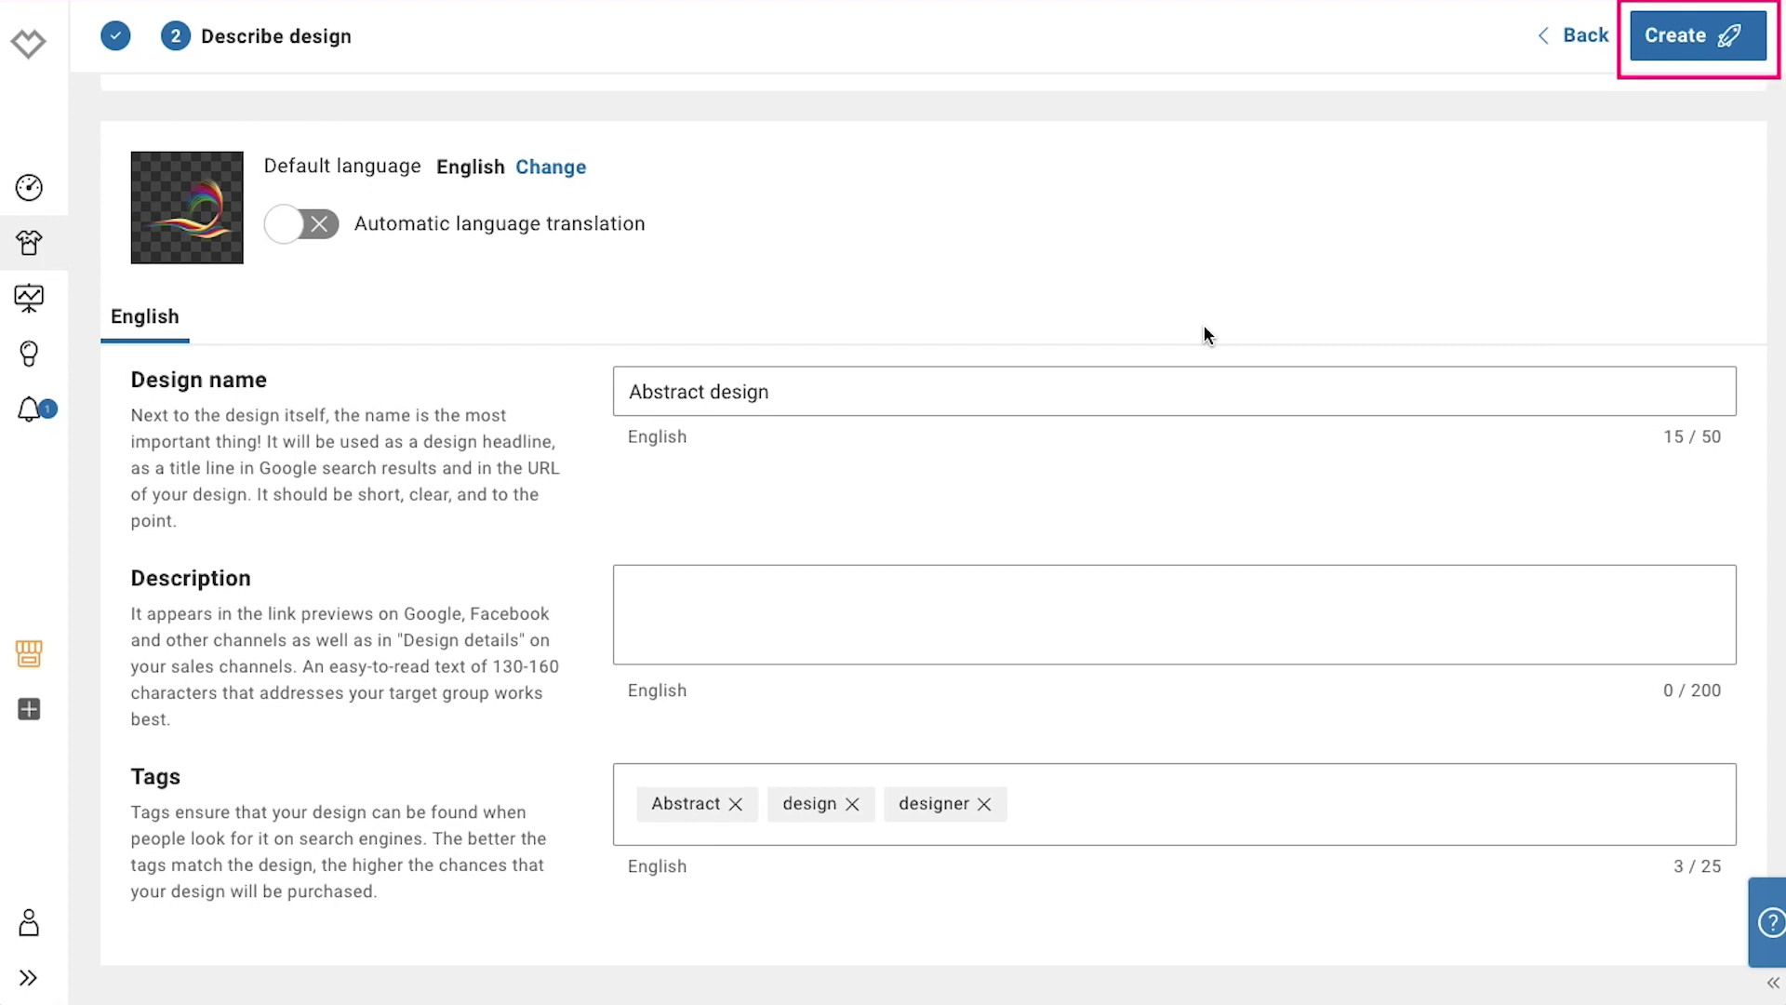
{"action": "left_click", "coordinate": [1706, 52]}
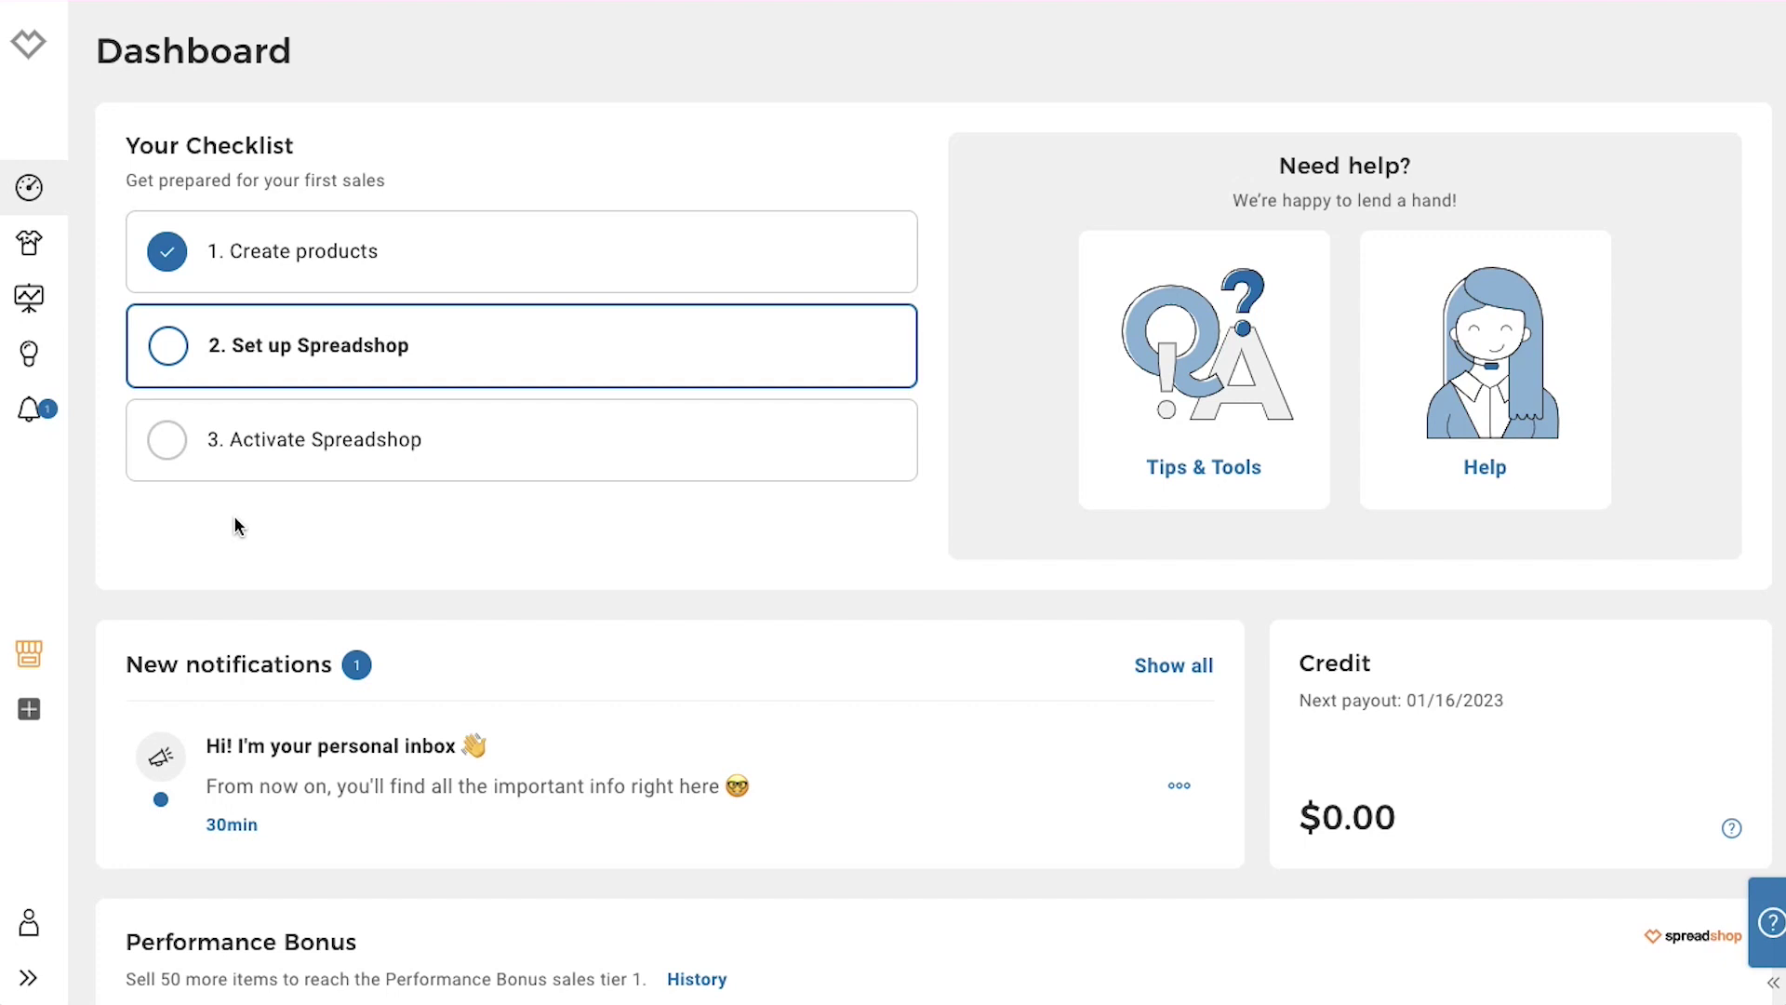
Open the Shop Settings page for zoyastore from the sidebar shop icon
{"action": "left_click", "coordinate": [37, 657]}
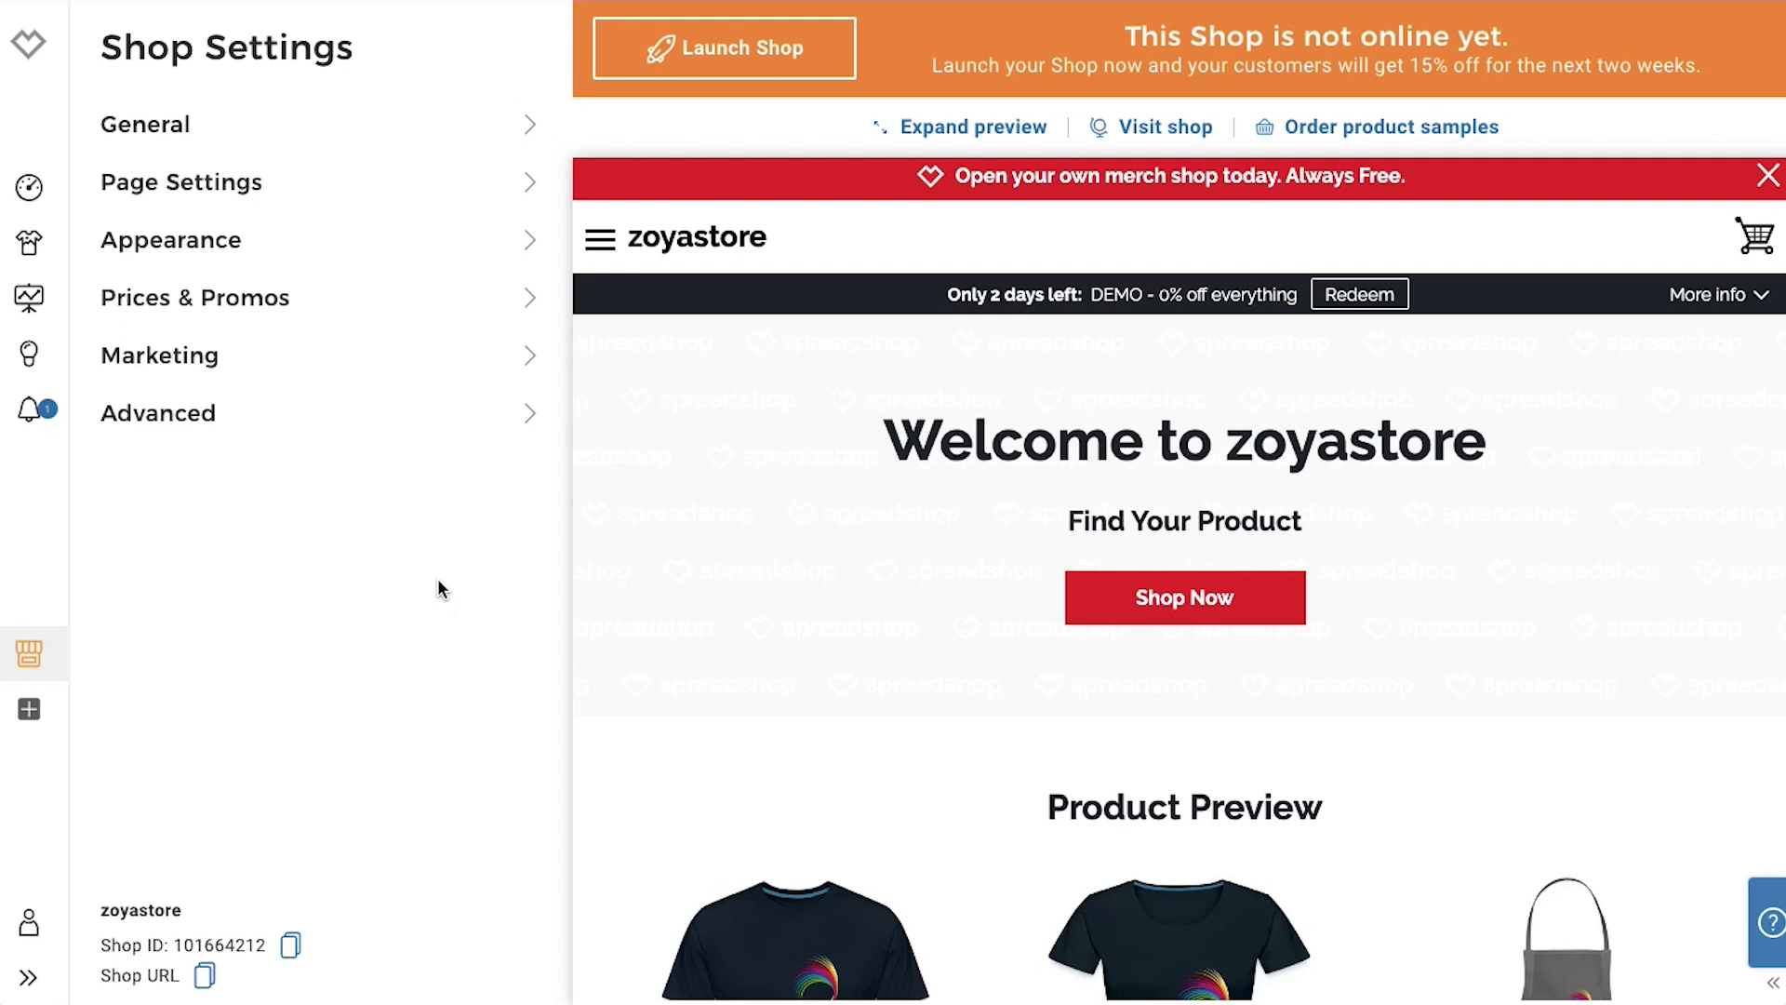
{"action": "left_click", "coordinate": [438, 582]}
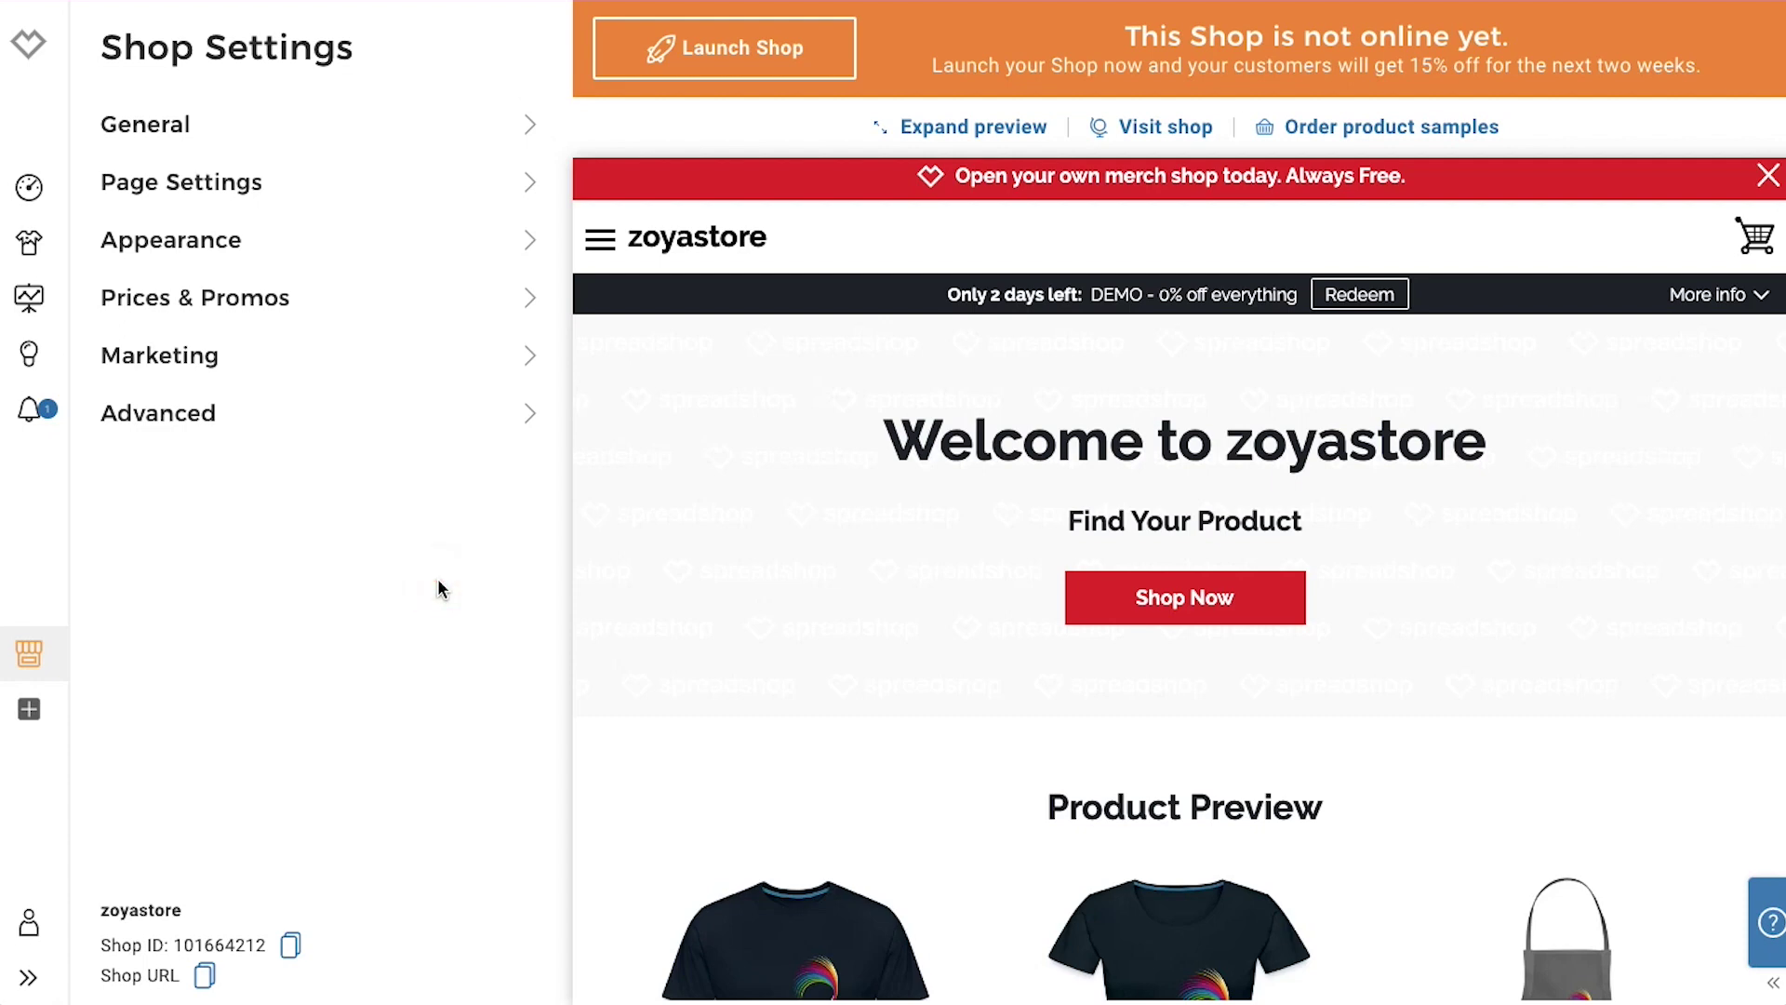